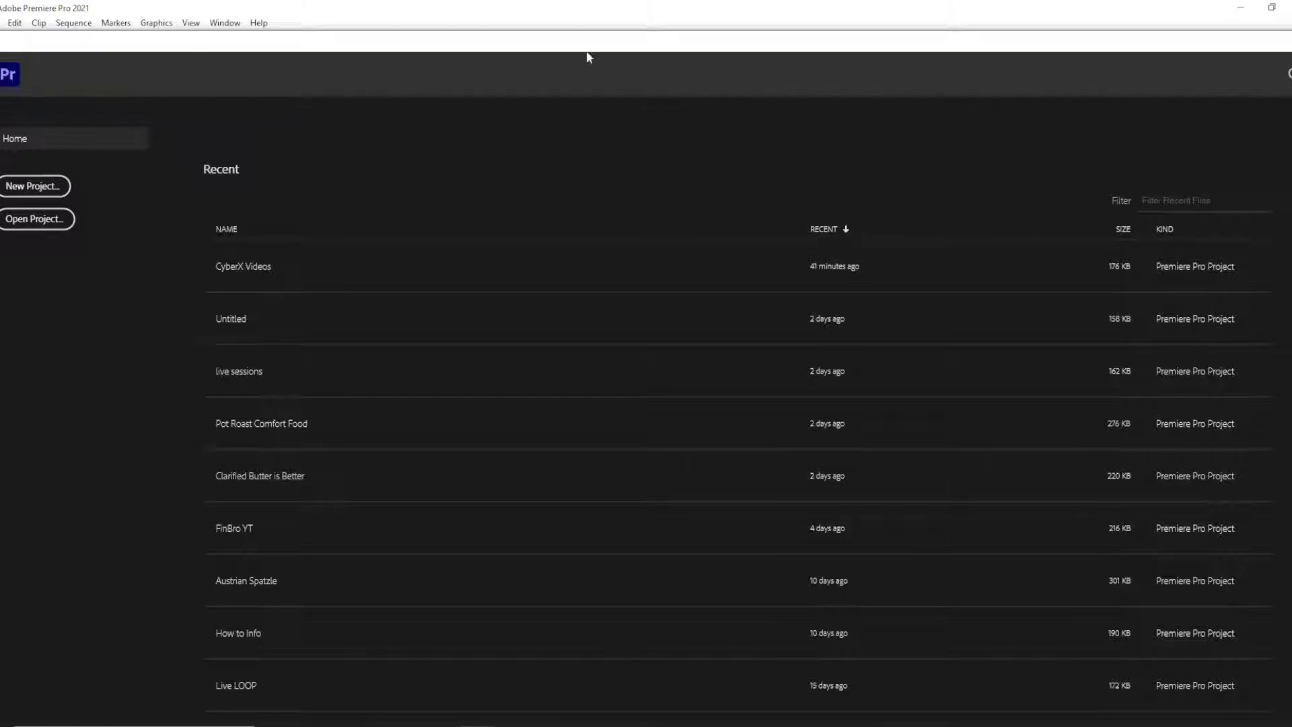
Create a new project named "First youtube Video" with the default project settings
mouse_move(397, 53)
mouse_down()
mouse_move(438, 115)
mouse_move(384, 63)
mouse_move(409, 75)
mouse_up()
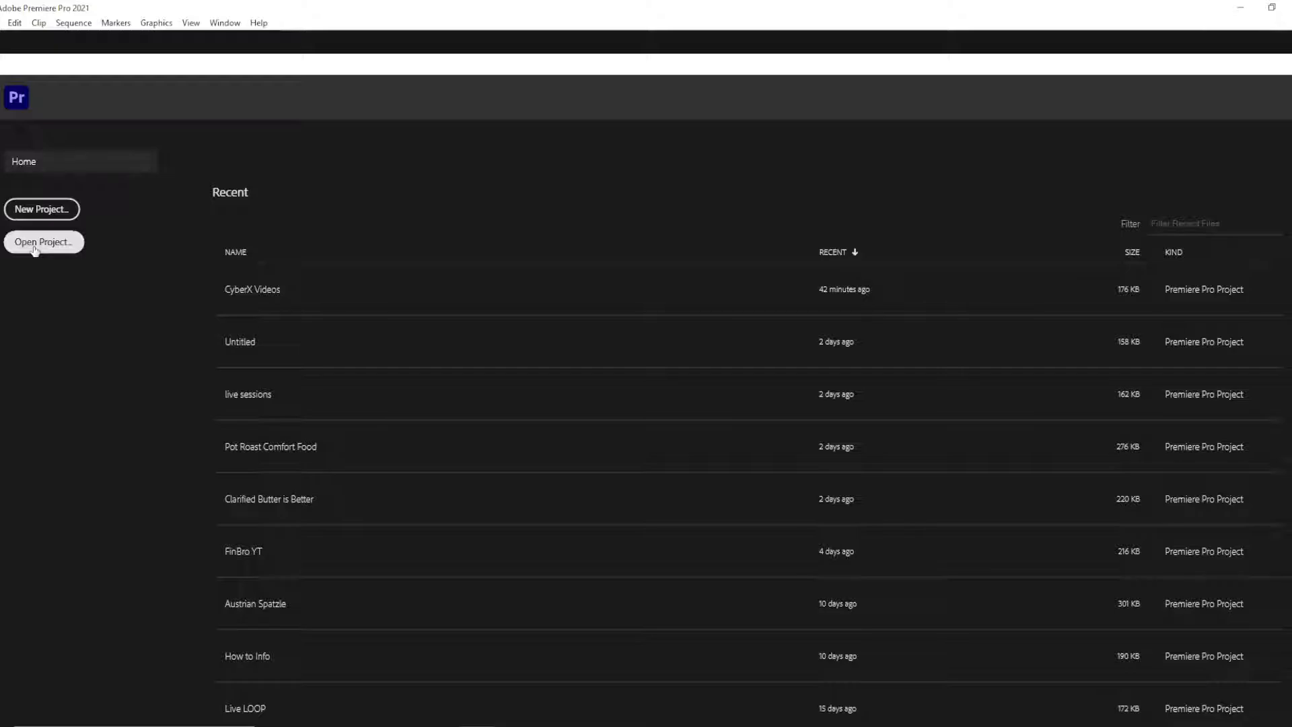
click(46, 208)
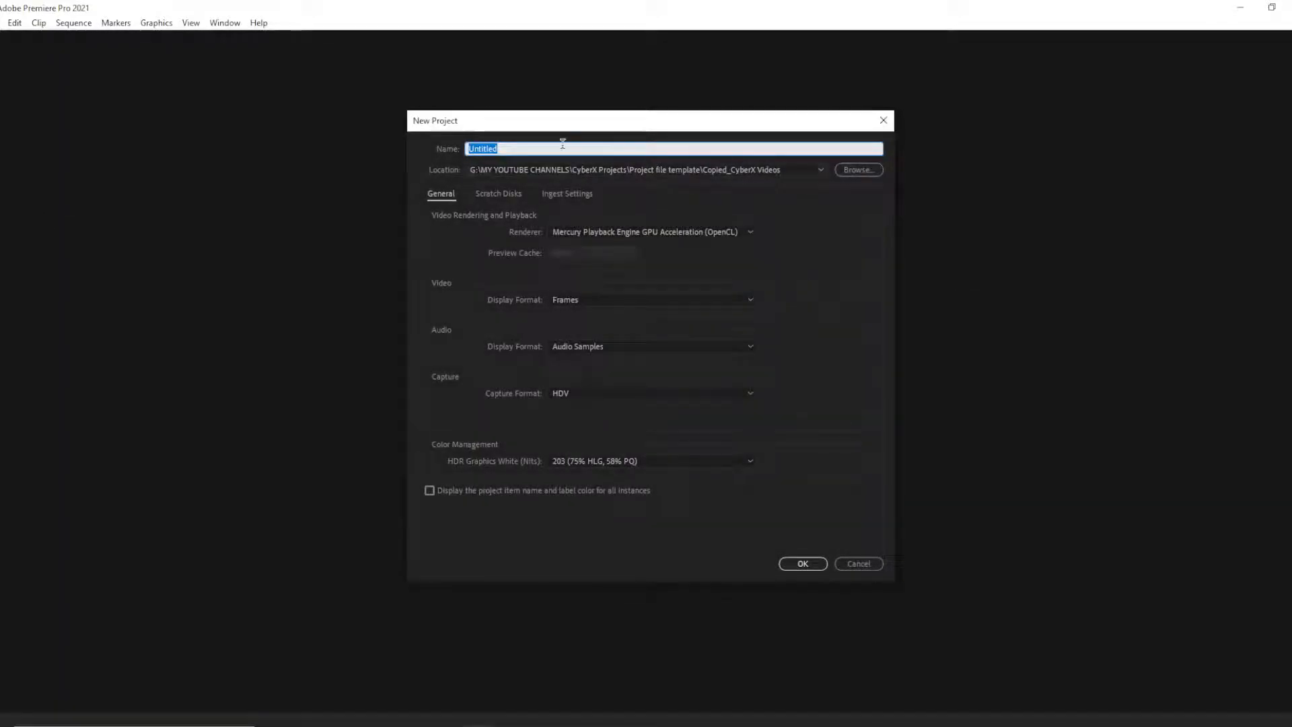
text(First youtu)
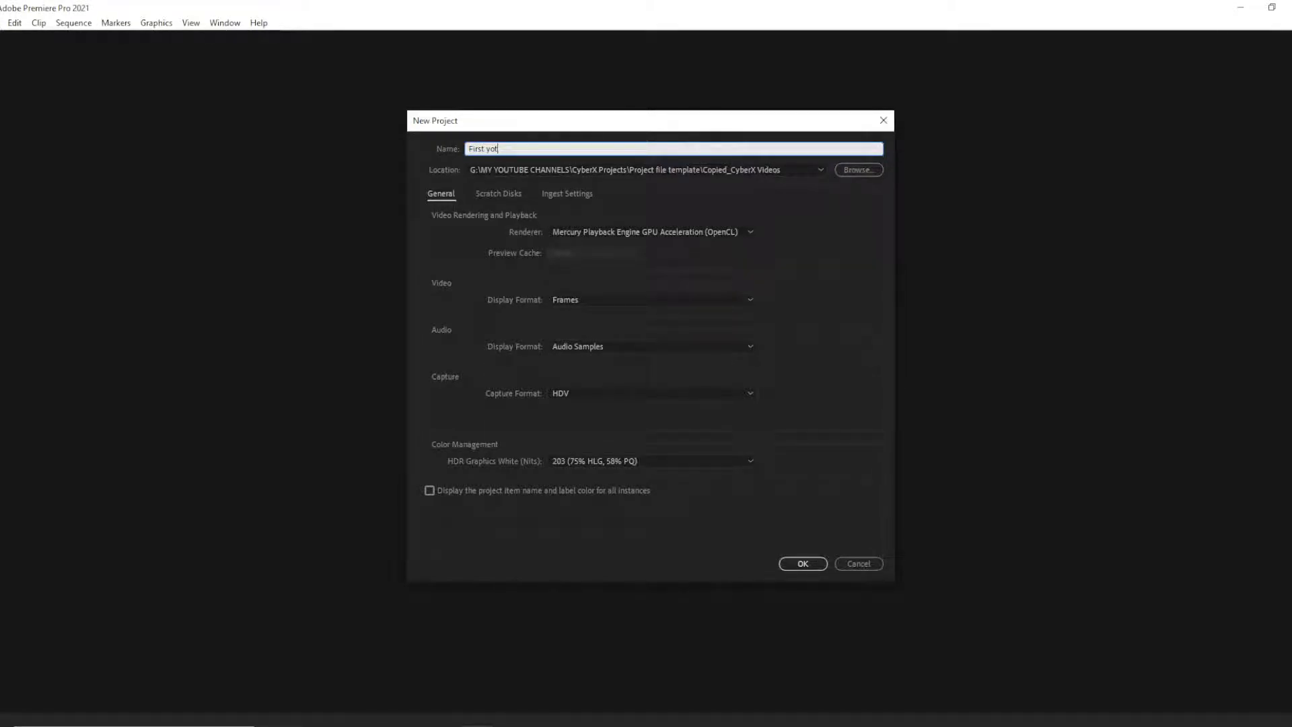
text(be Video)
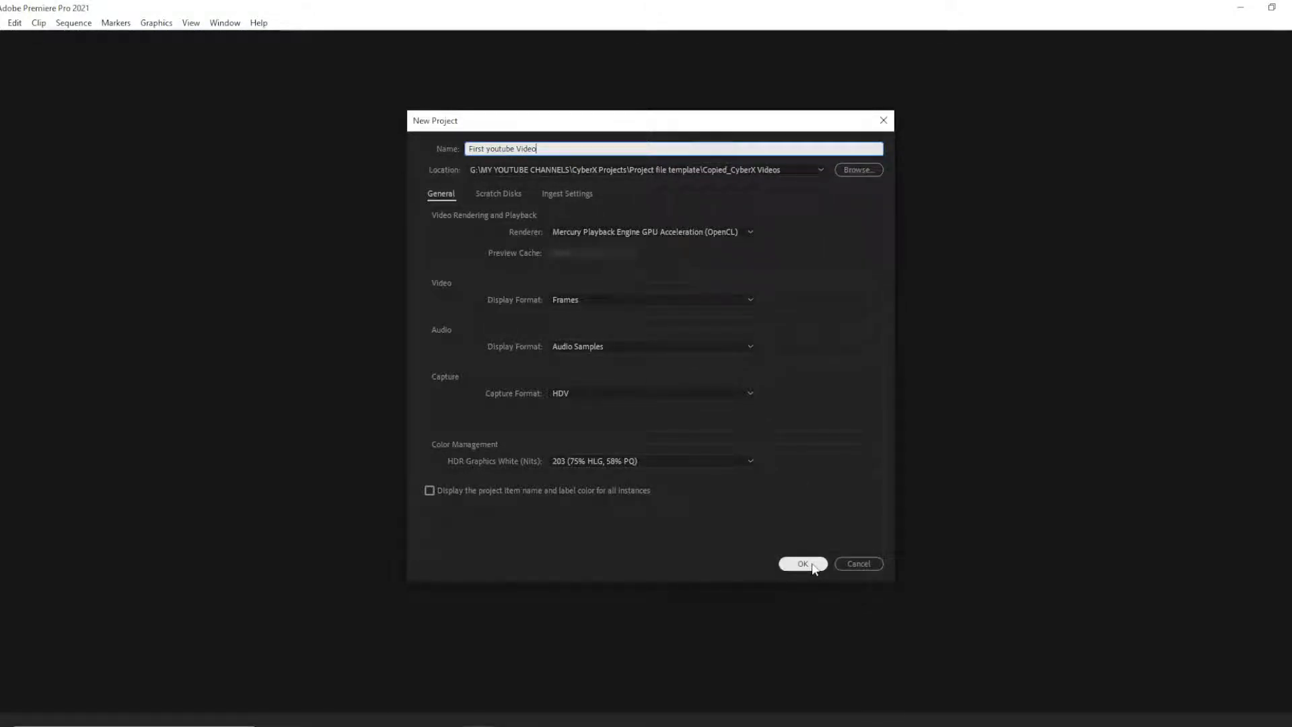
click(815, 564)
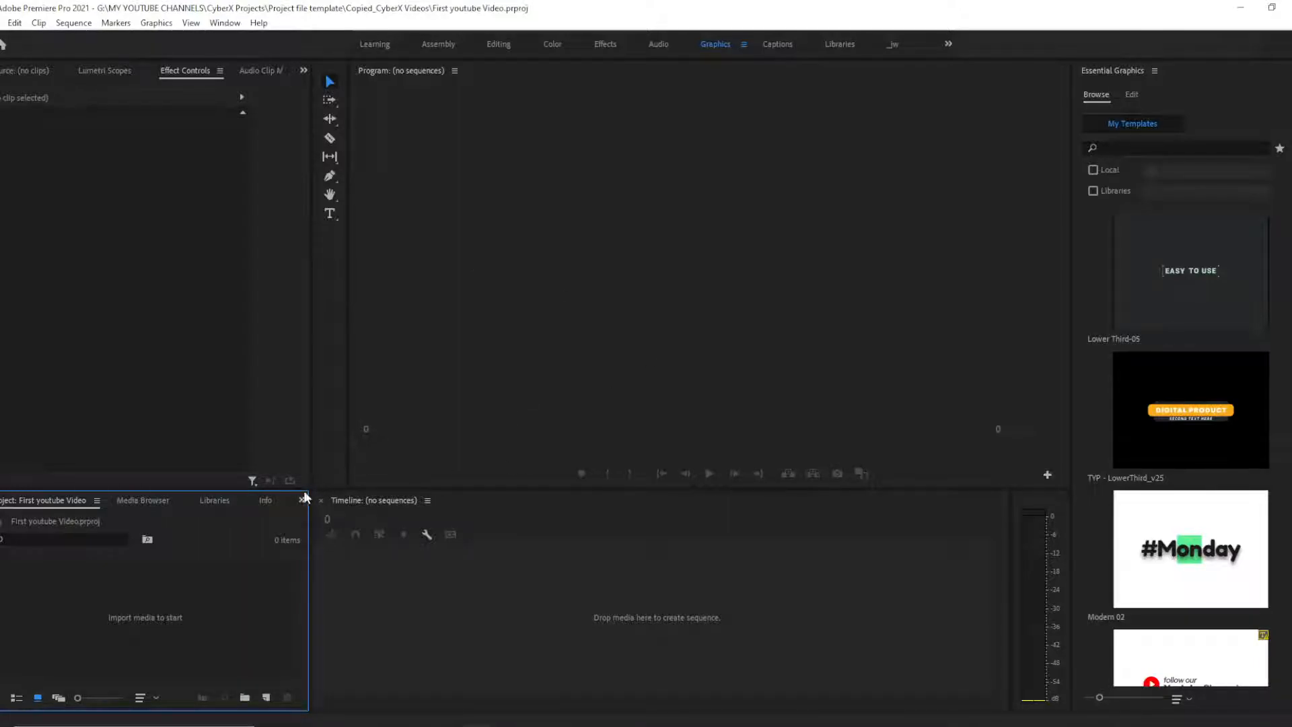
Switch the layout to the Editing workspace
drag(288, 490, 289, 445)
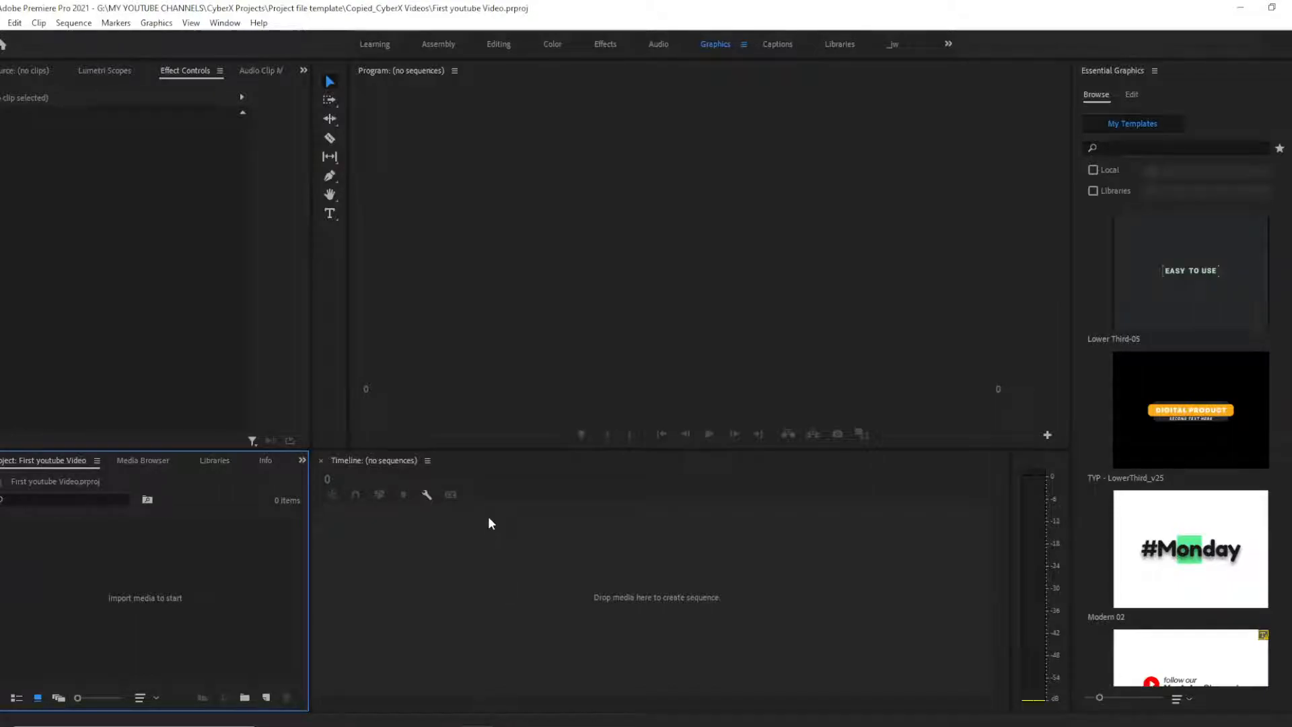
click(118, 240)
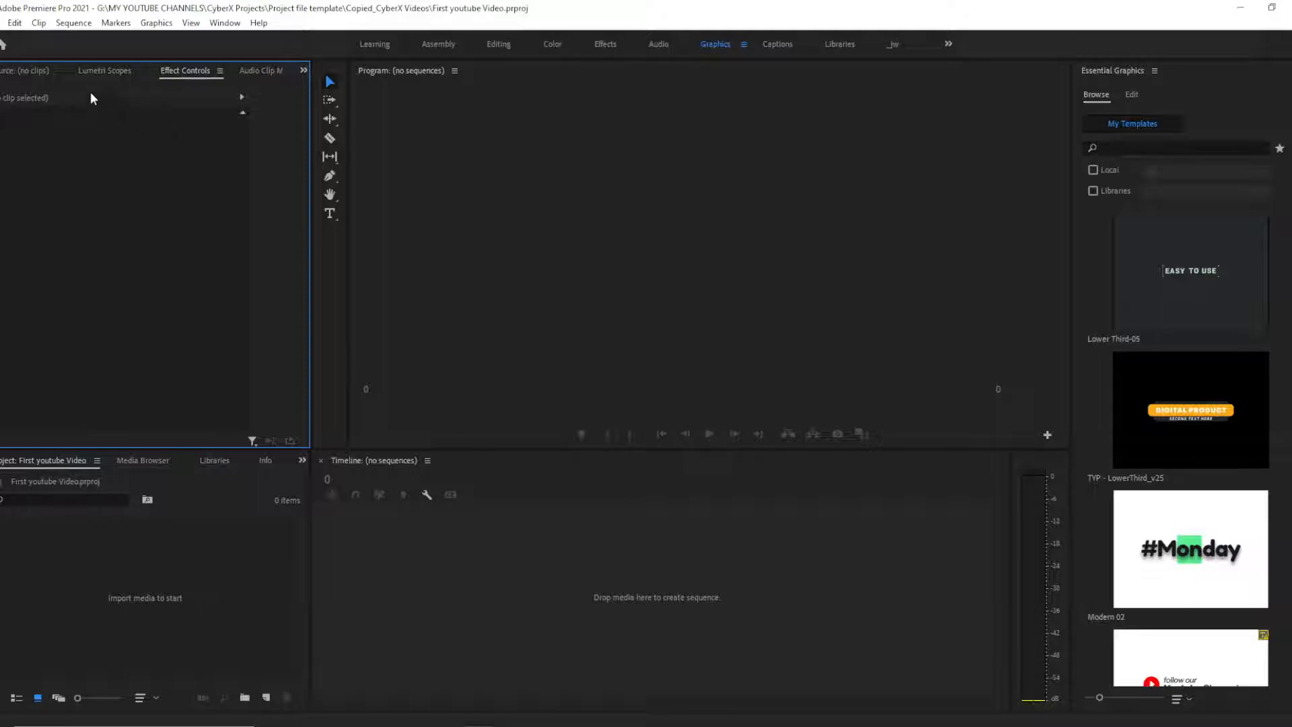
click(34, 71)
click(179, 71)
click(506, 45)
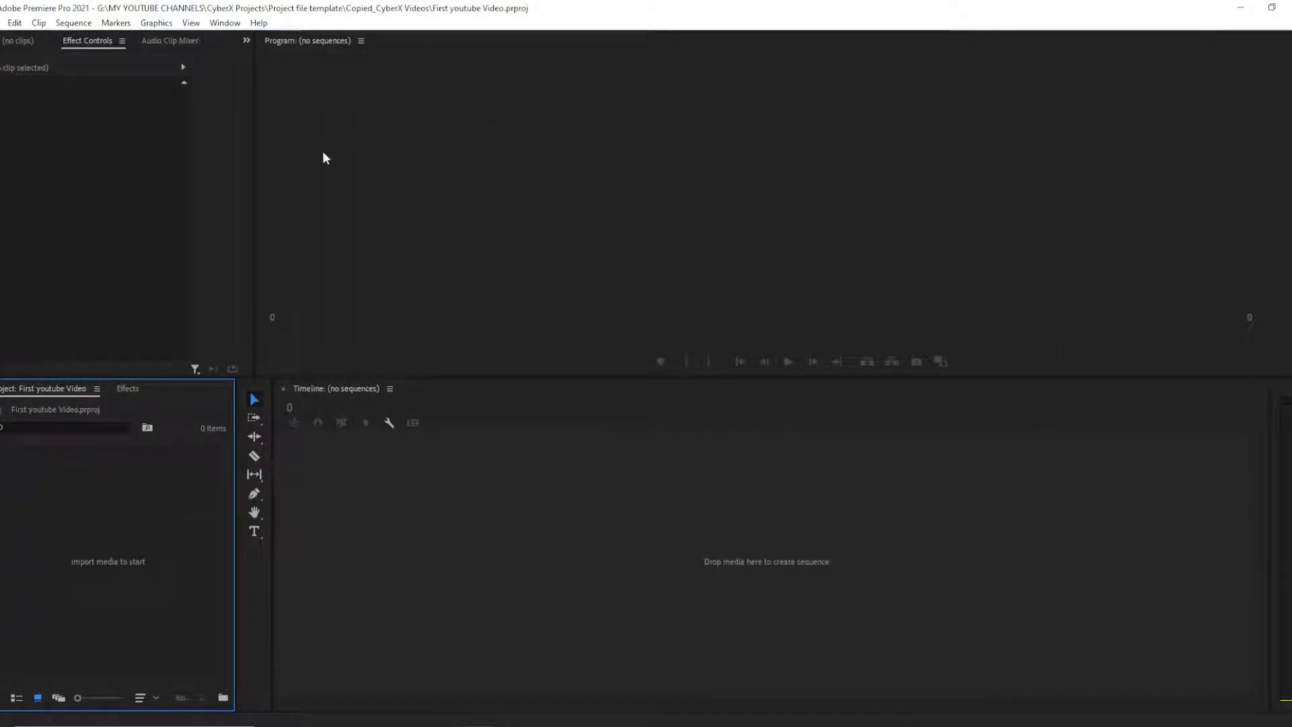
Look through the Source monitor, Effect Controls and Audio Clip Mixer, returning to Effect Controls
click(27, 43)
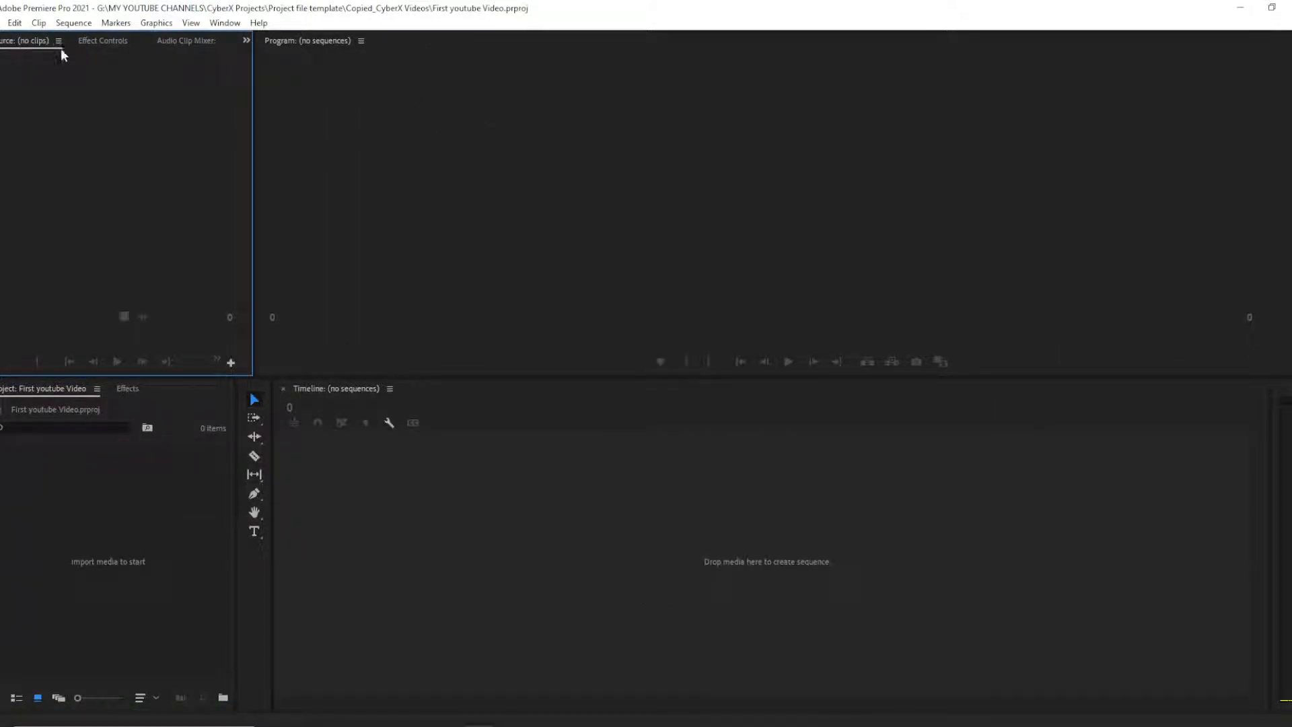
click(111, 49)
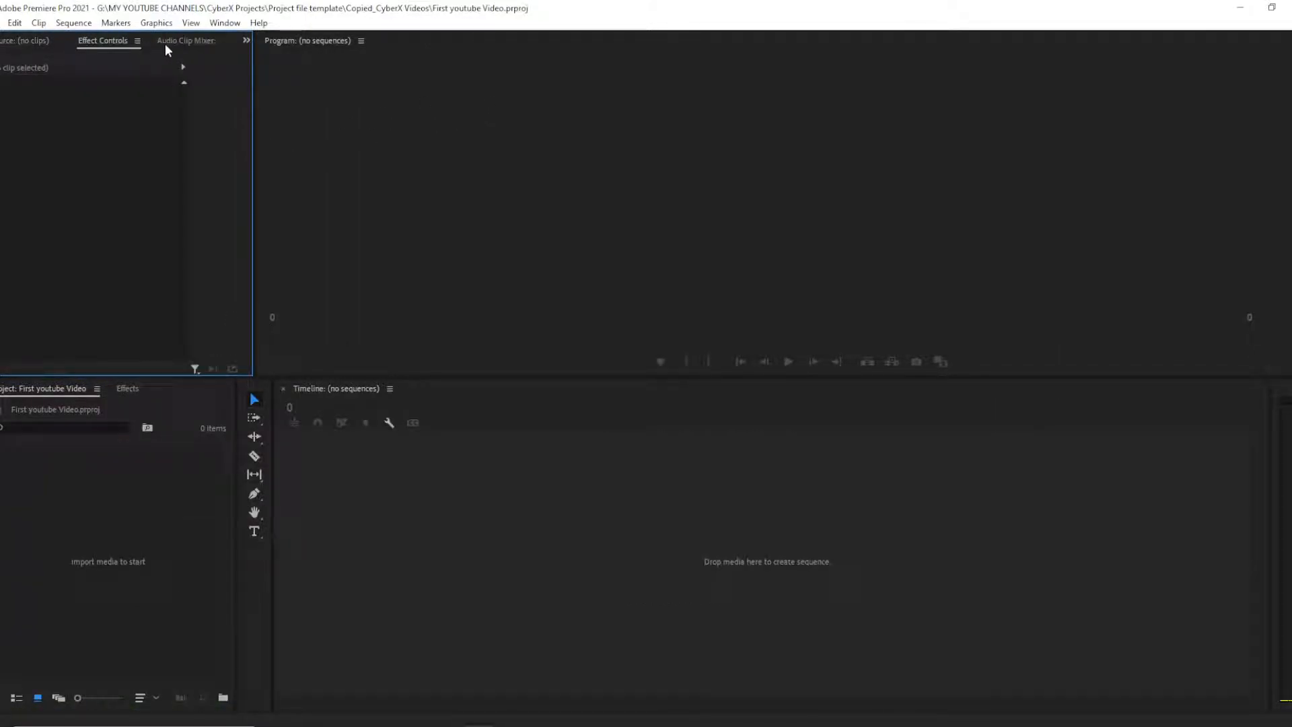
click(218, 43)
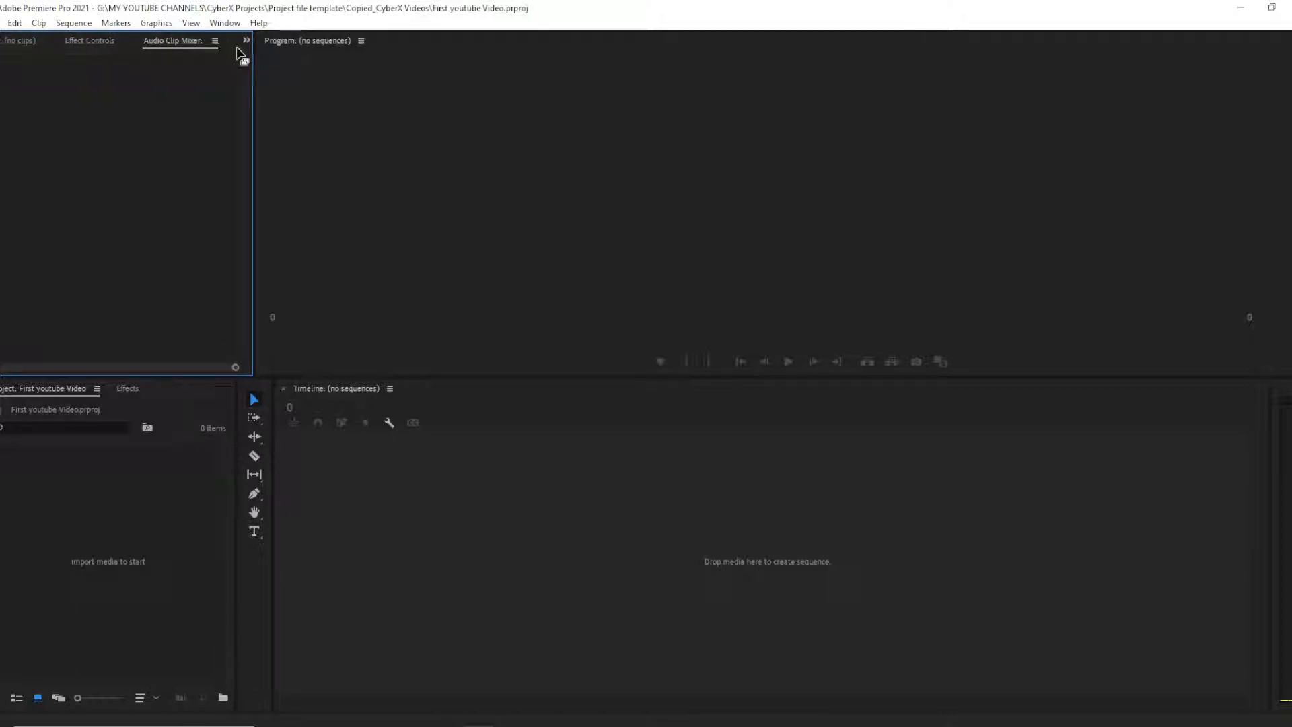
click(98, 43)
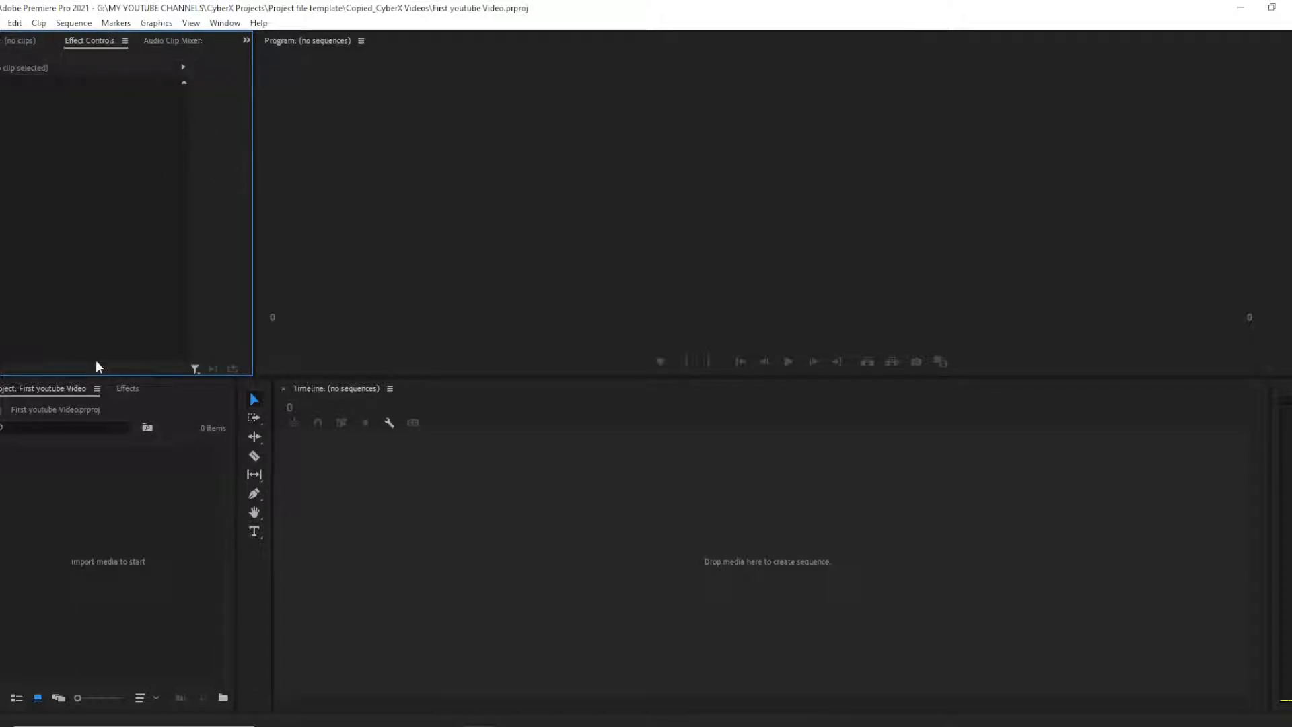
Import Video - 1.mp4 from the Video folder in Downloads into the project
click(137, 527)
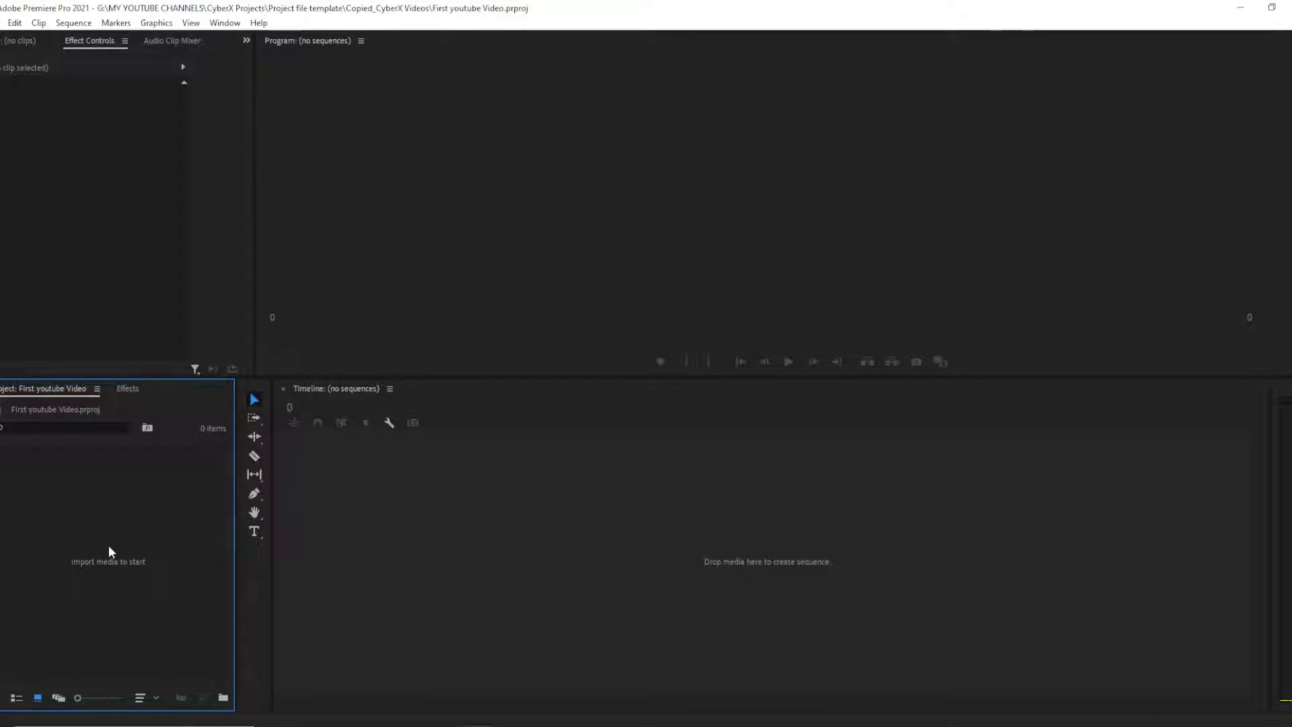
right_click(131, 498)
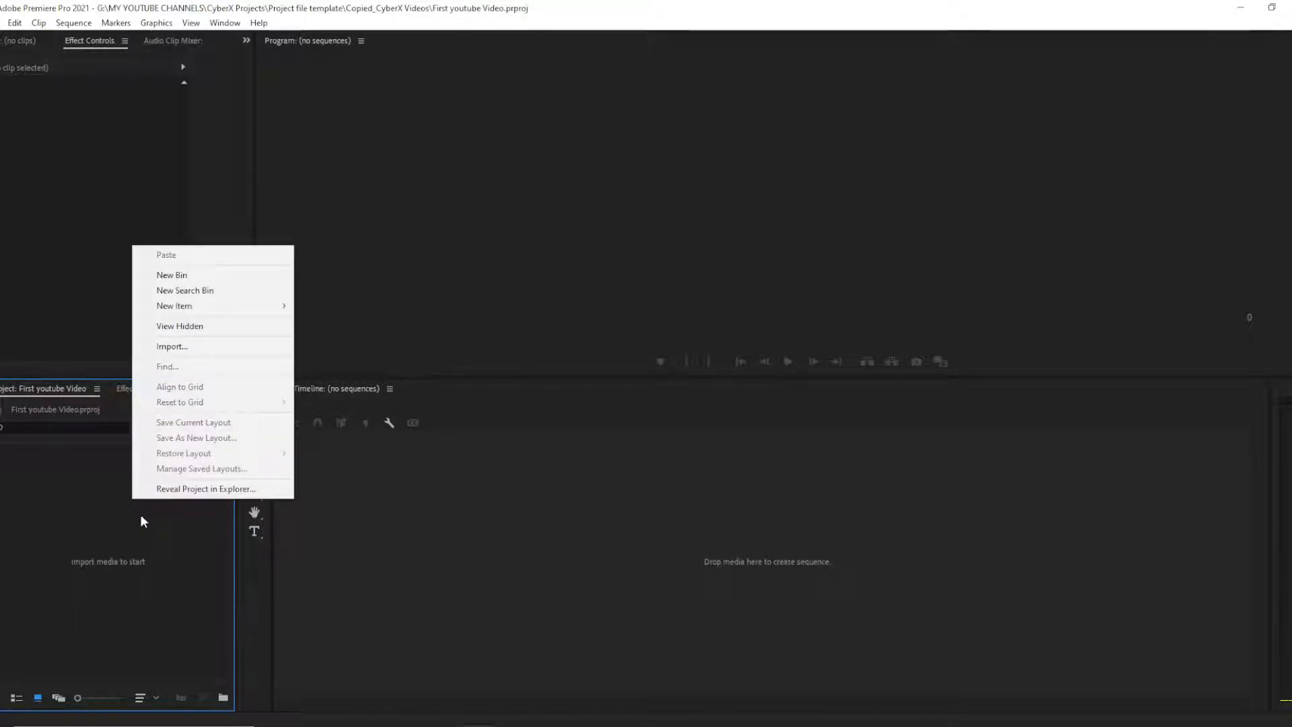
click(200, 347)
scroll(125, 329, down, 3)
click(51, 340)
scroll(490, 273, down, 1)
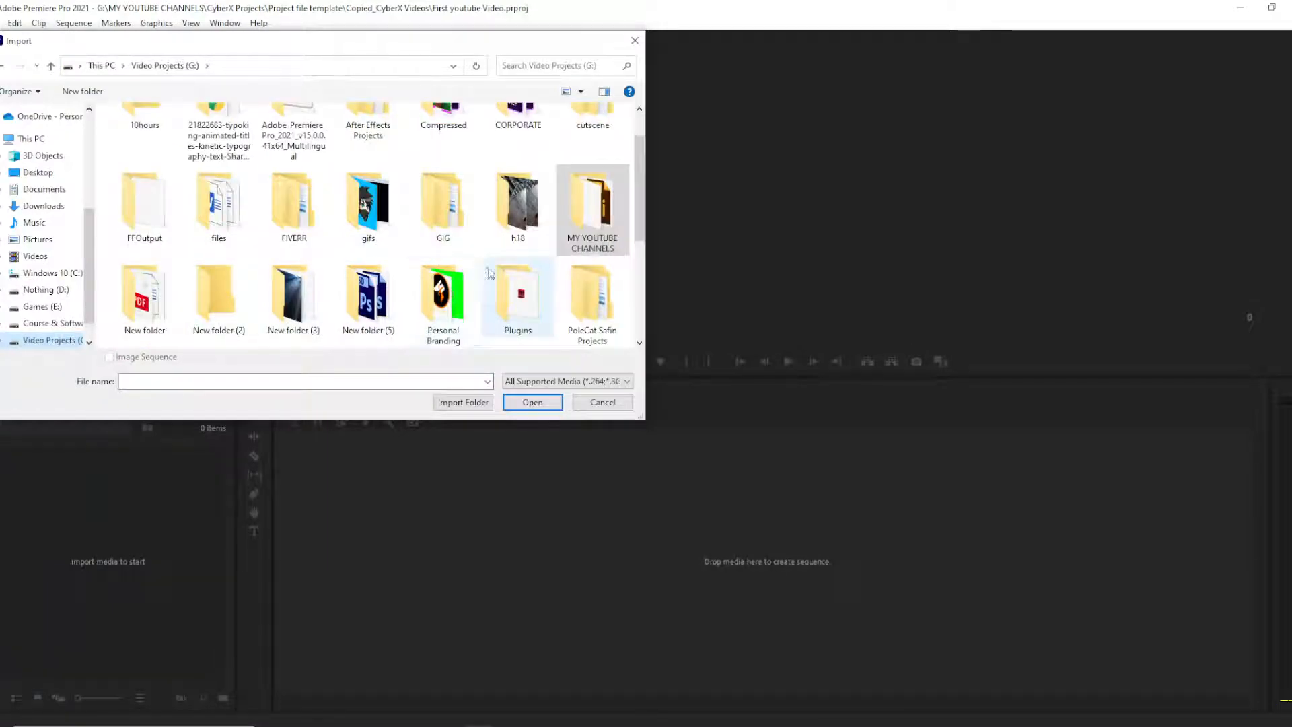
scroll(484, 262, up, 1)
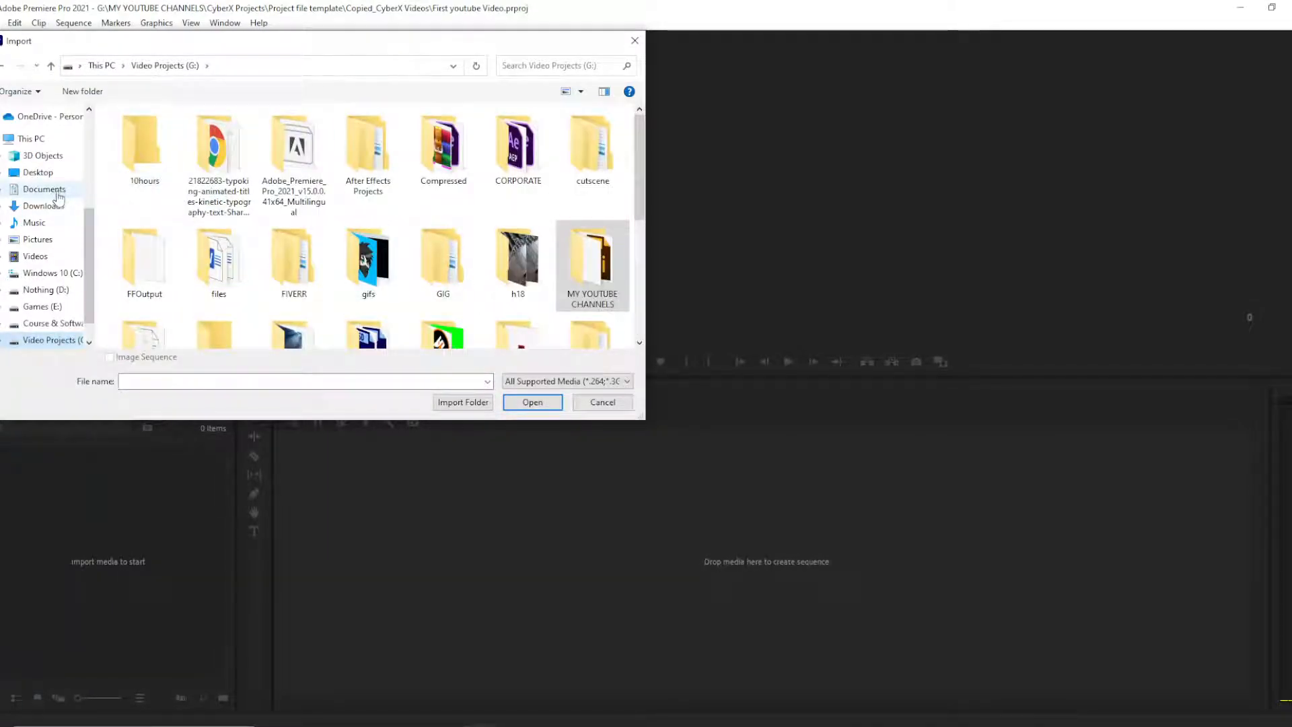
click(52, 204)
double_click(187, 191)
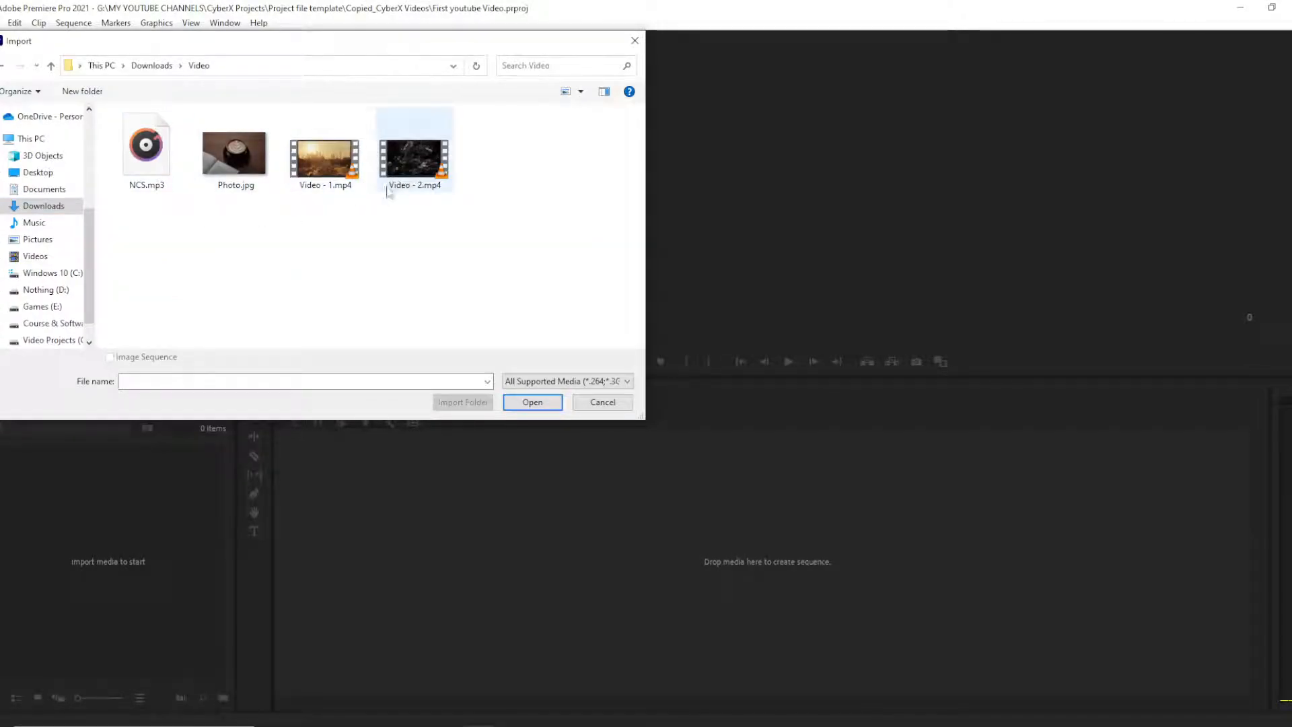
click(349, 183)
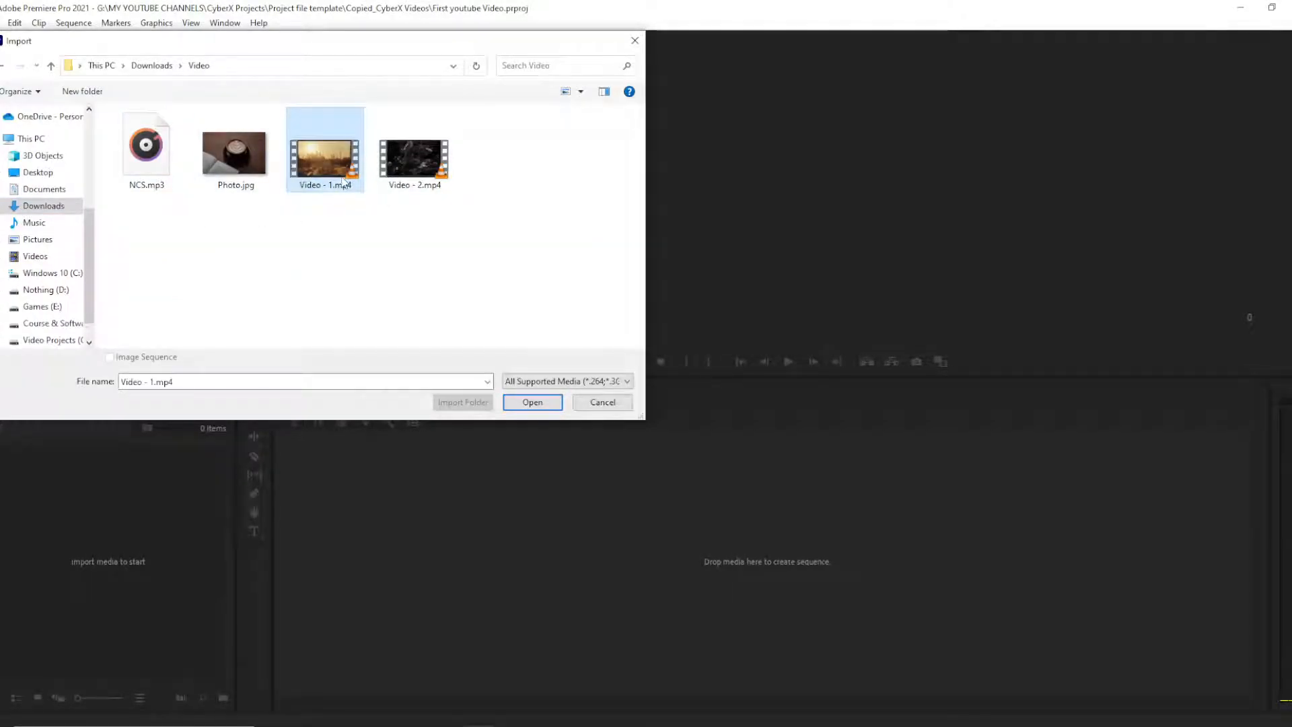
click(535, 408)
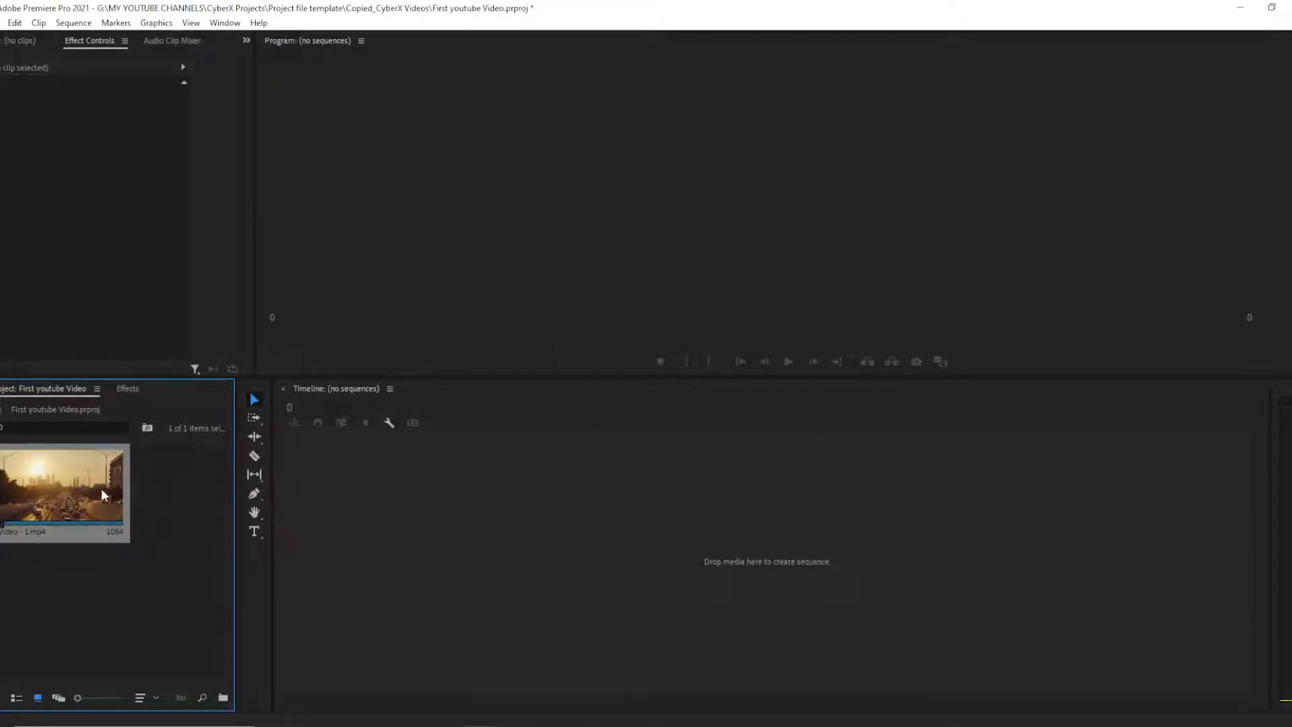
click(187, 552)
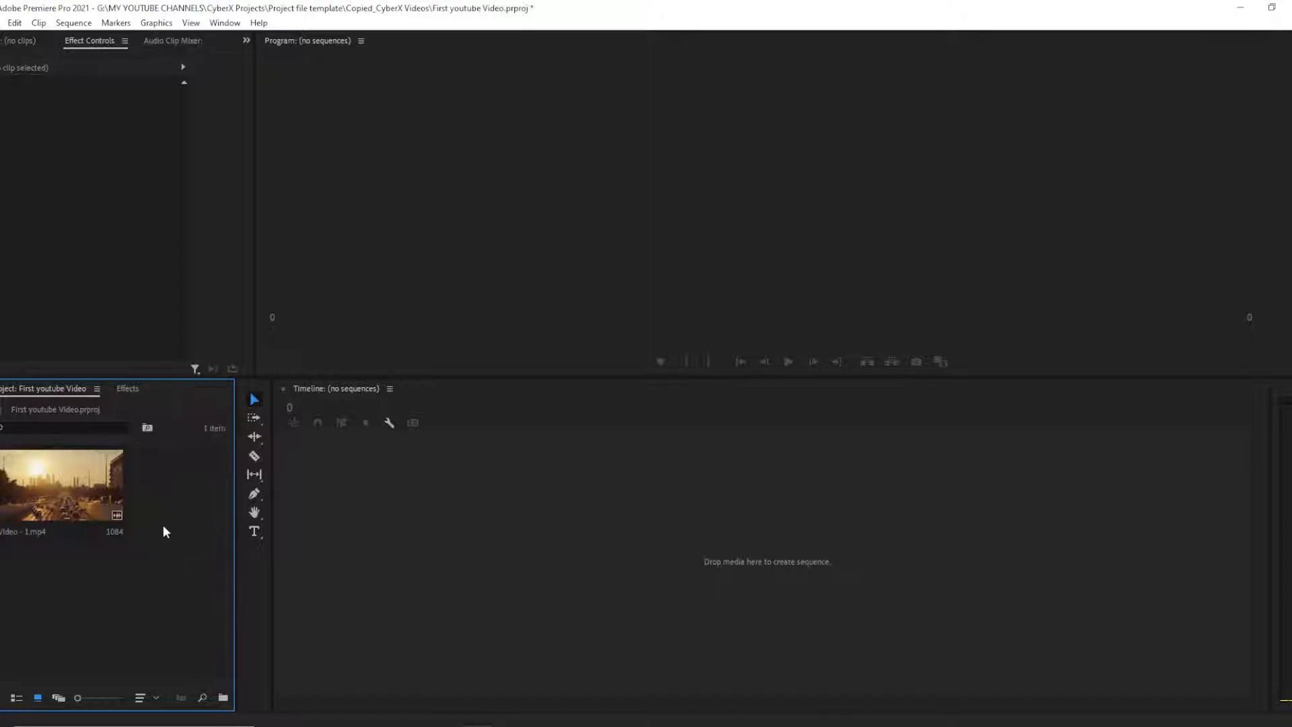
Import Video - 2.mp4 from the same Video folder into the project
double_click(154, 591)
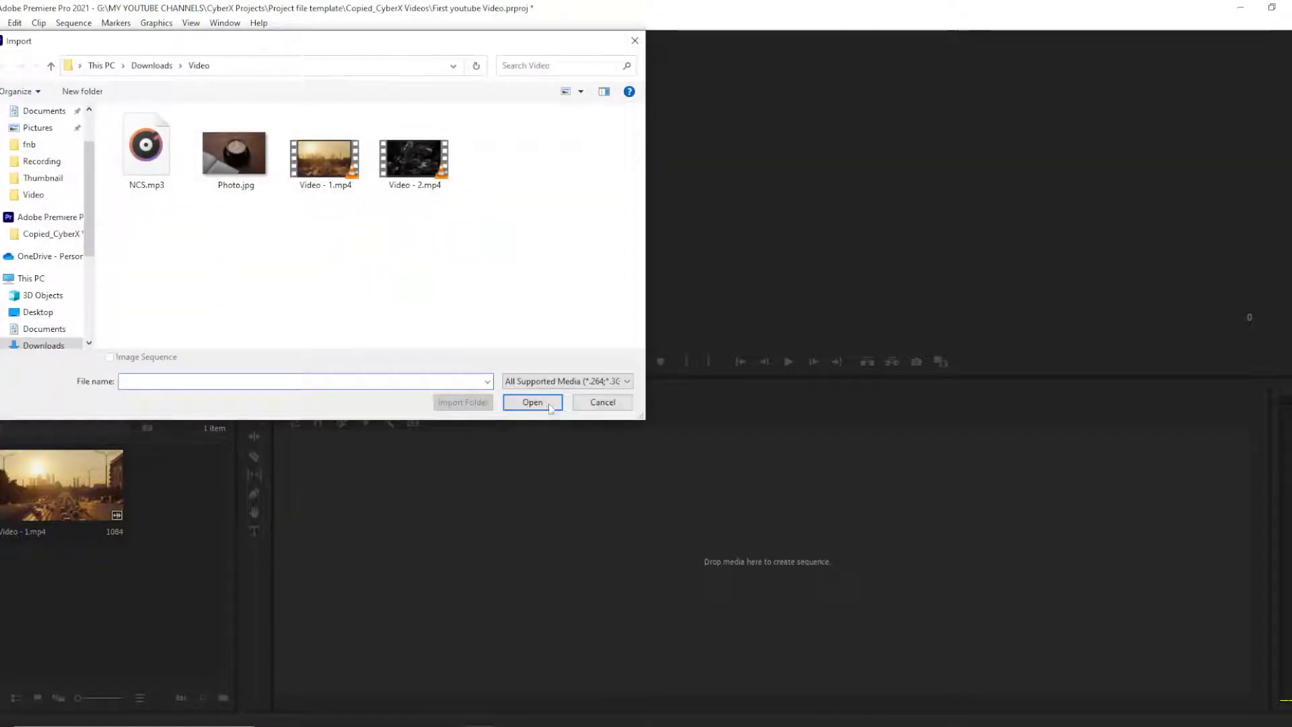
key(Escape)
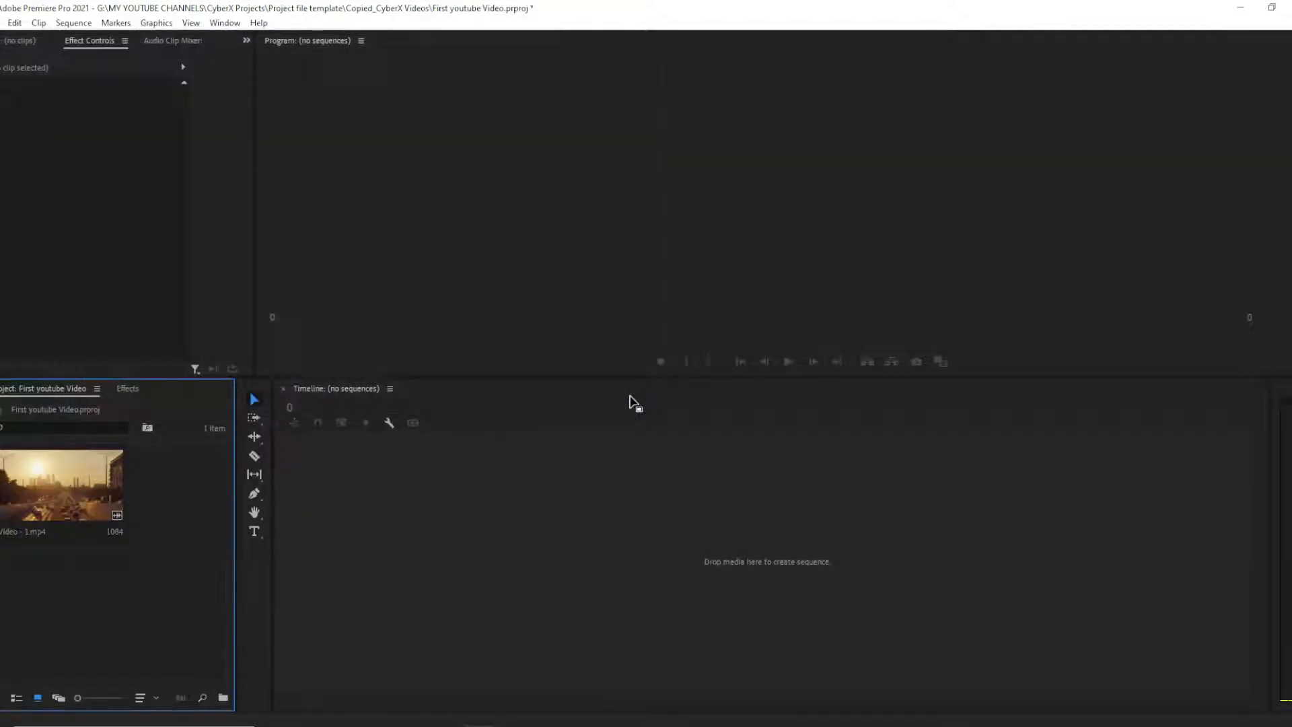
double_click(151, 585)
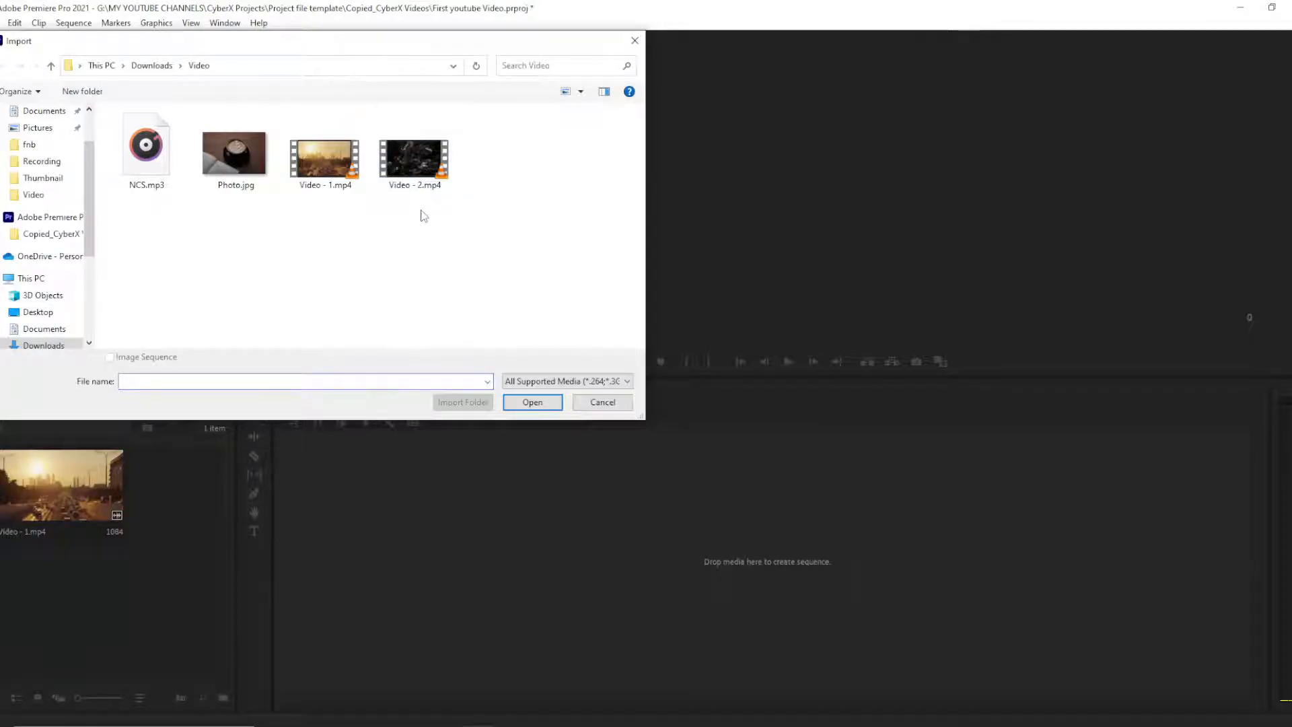
double_click(424, 177)
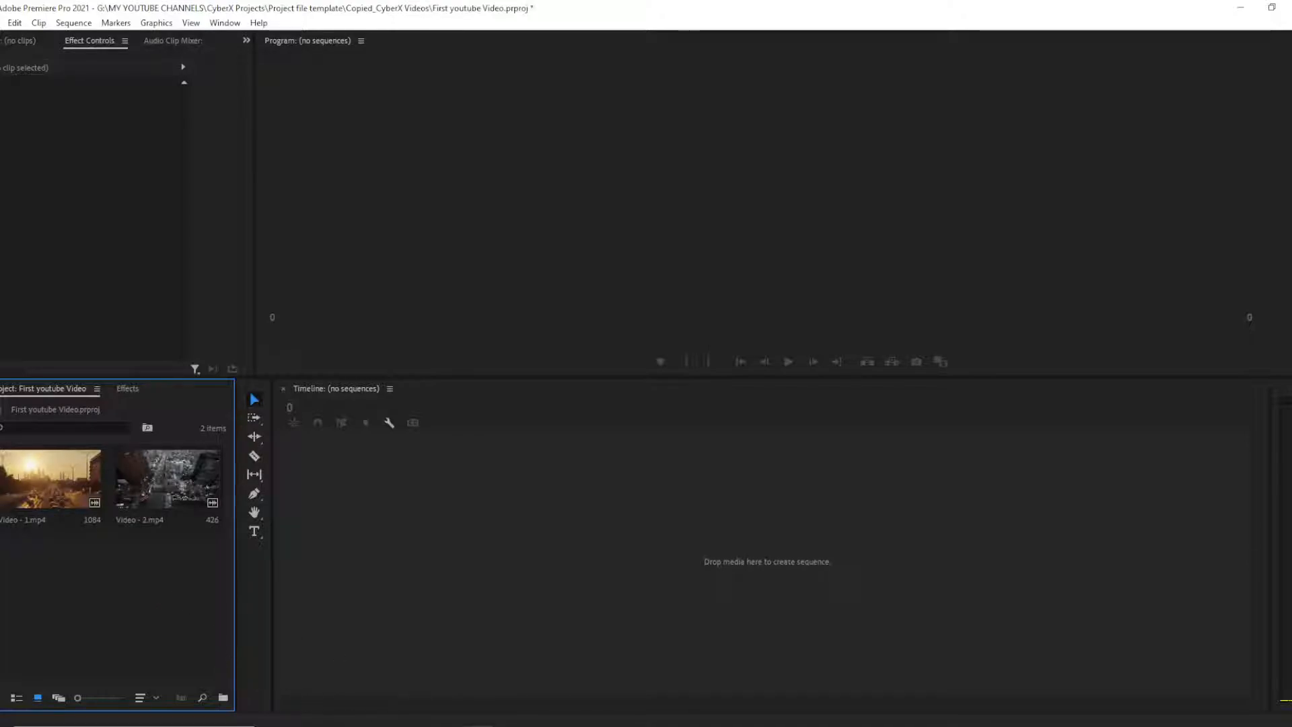
Switch to File Explorer, shrink its Video folder window and add Photo.jpg from it to the project
mouse_move(409, 726)
click(409, 686)
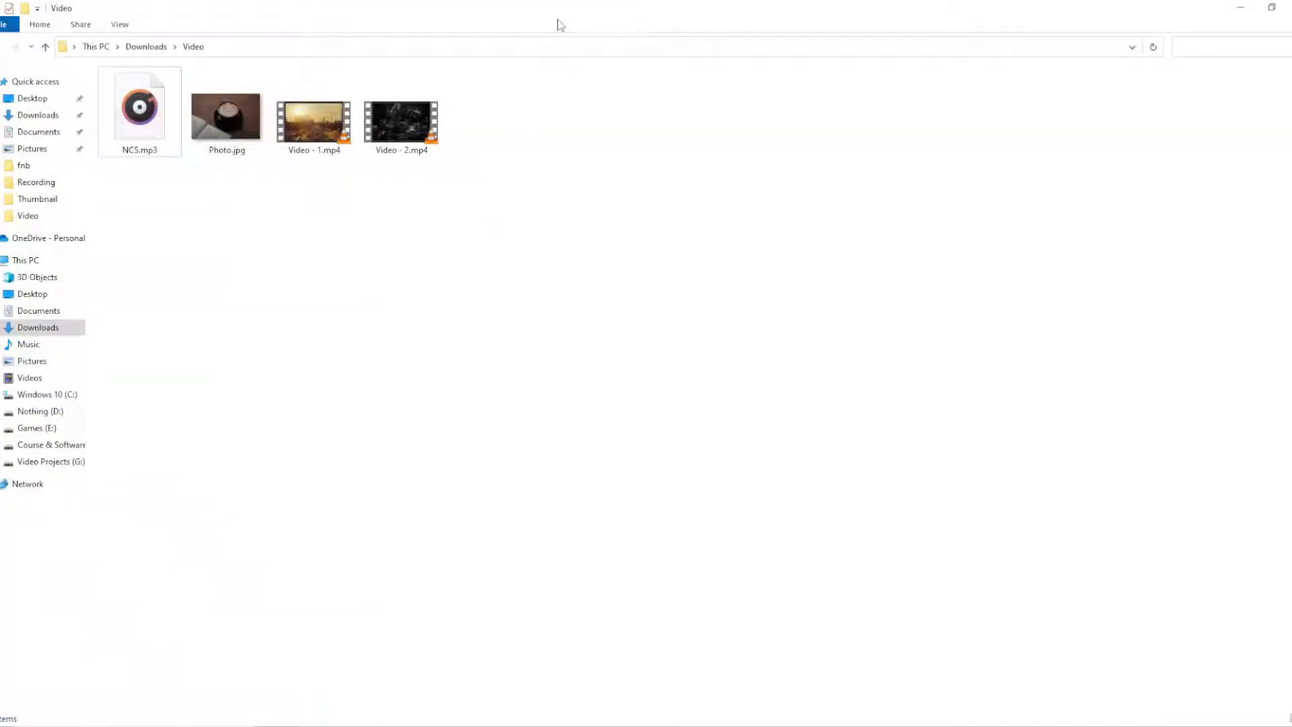
drag(567, 20, 646, 92)
drag(206, 210, 385, 211)
click(646, 202)
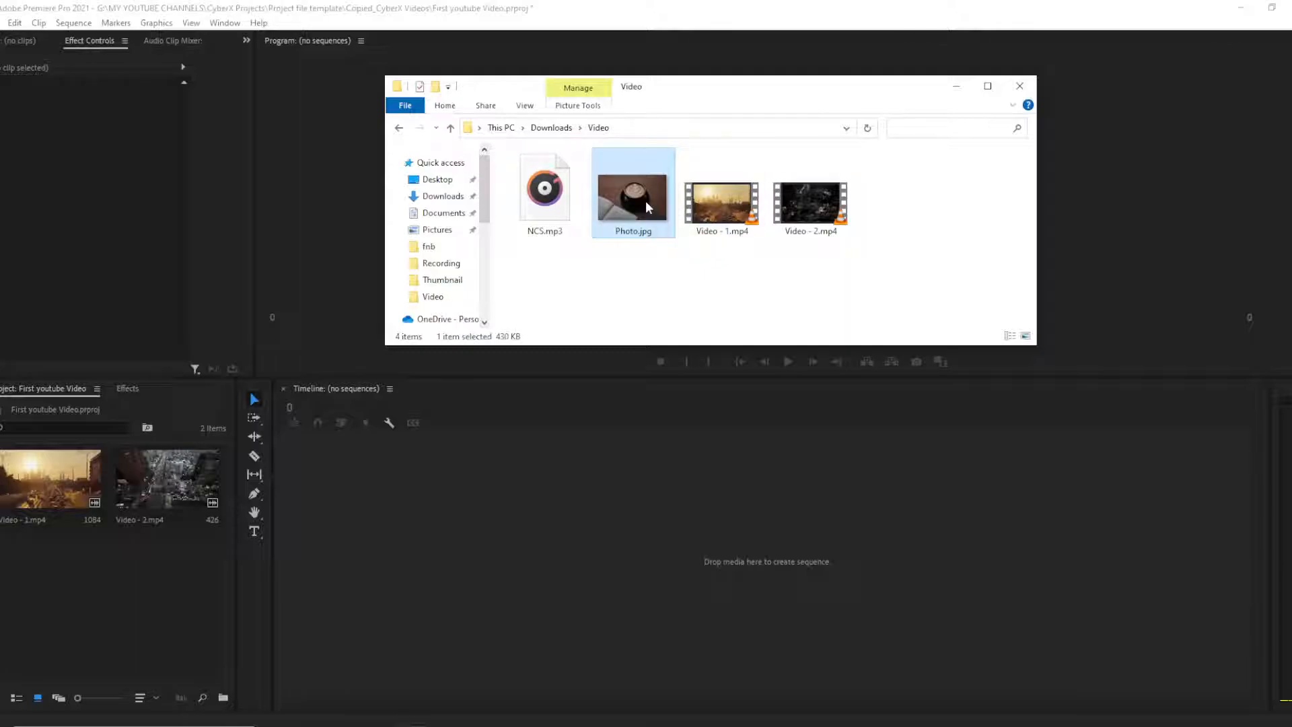
drag(646, 200, 101, 646)
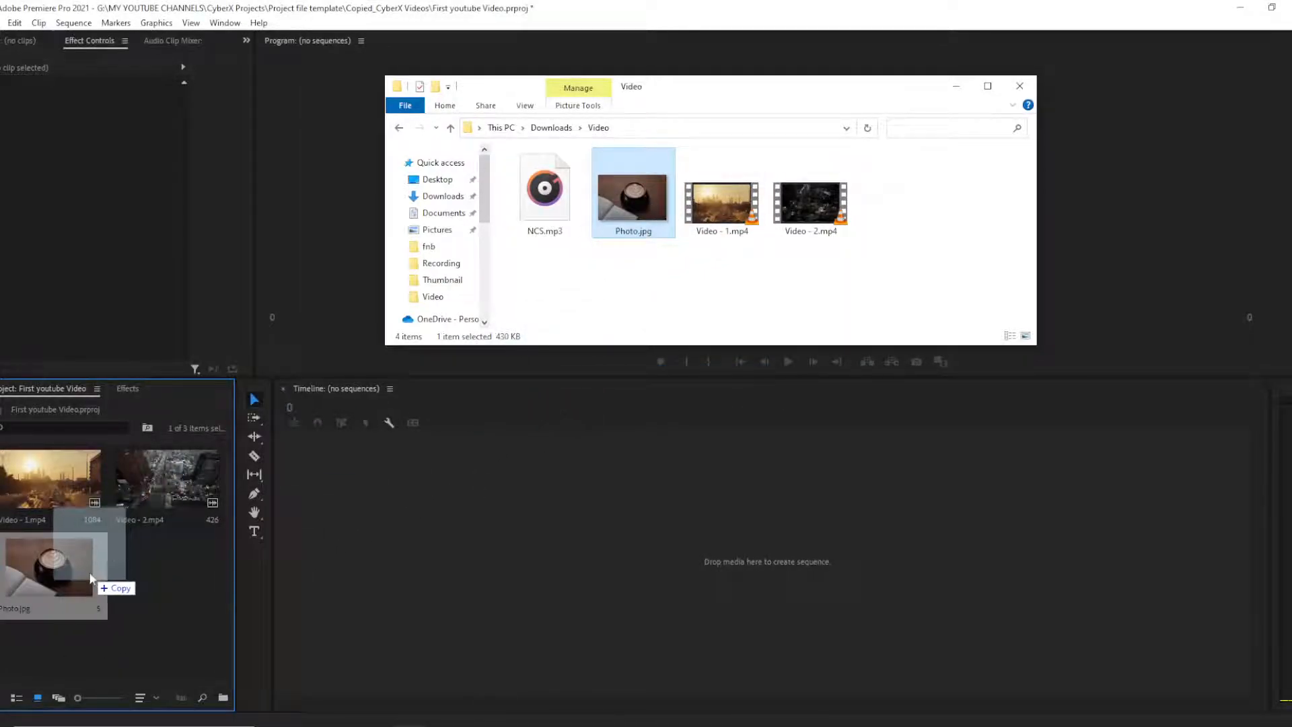
Add the NCS.mp3 audio file from the File Explorer window to the project
drag(549, 202, 167, 584)
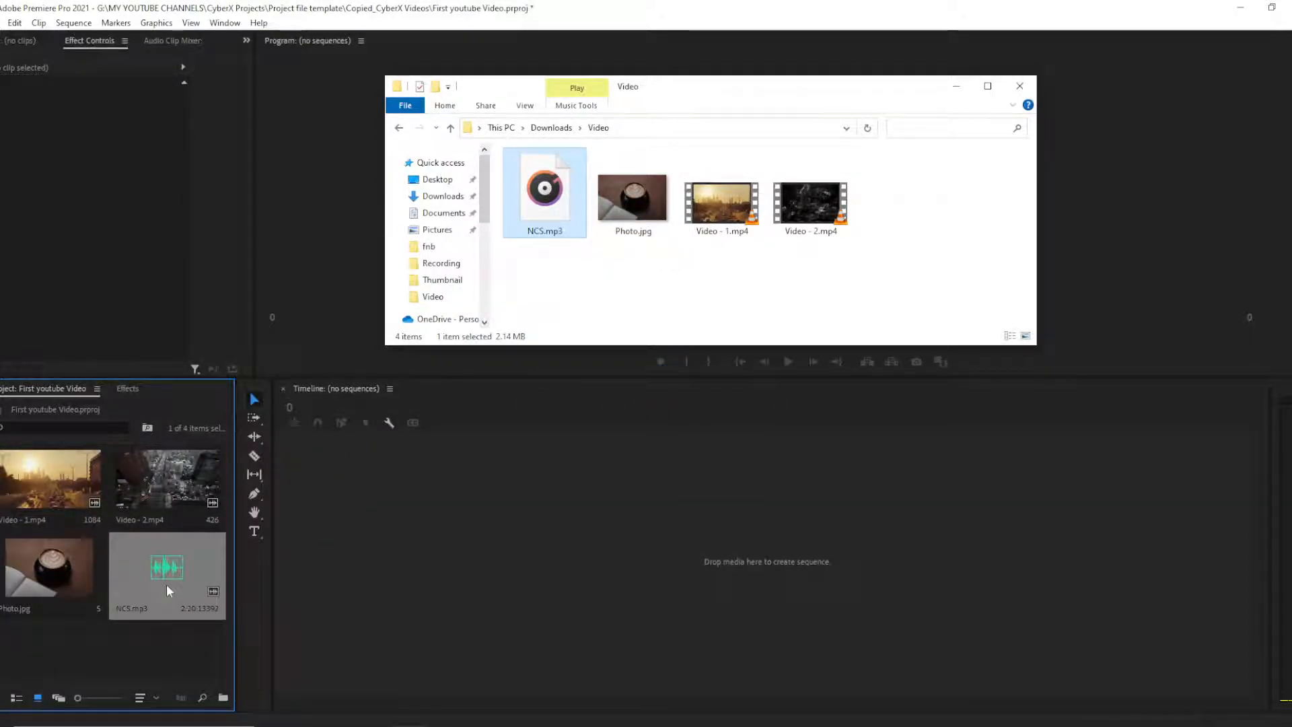
click(170, 649)
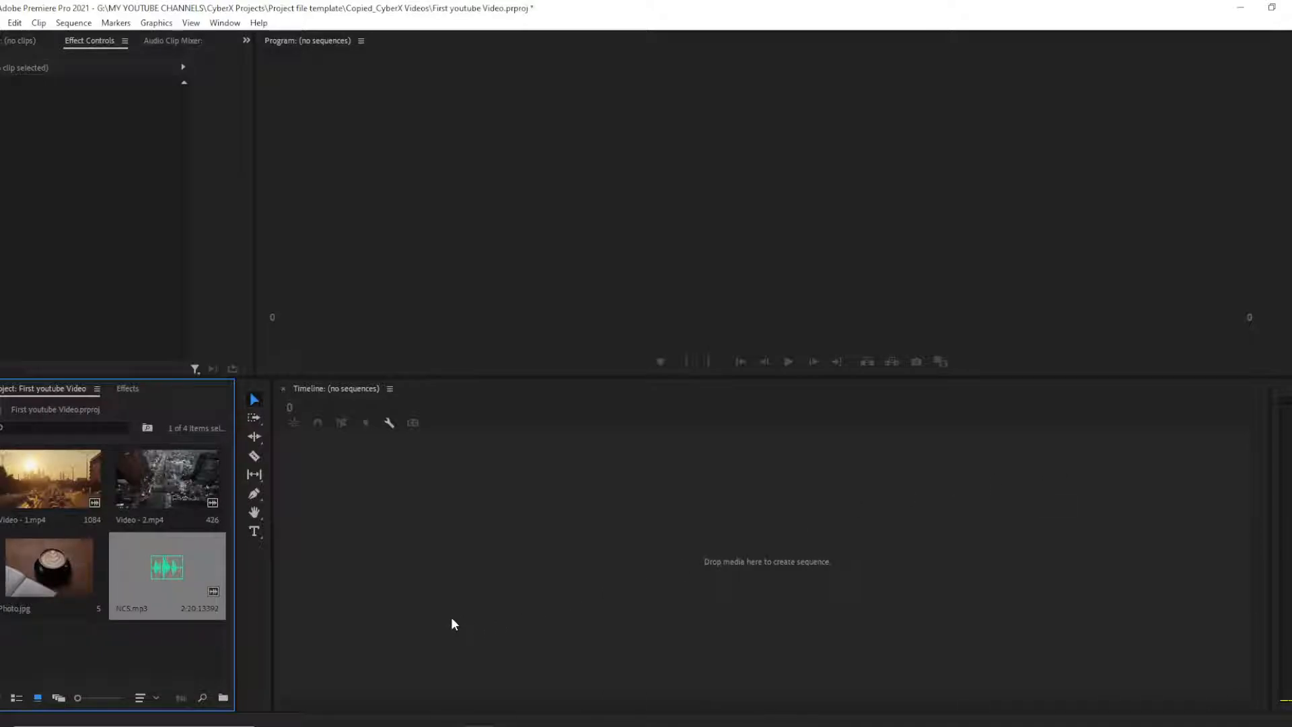
click(139, 662)
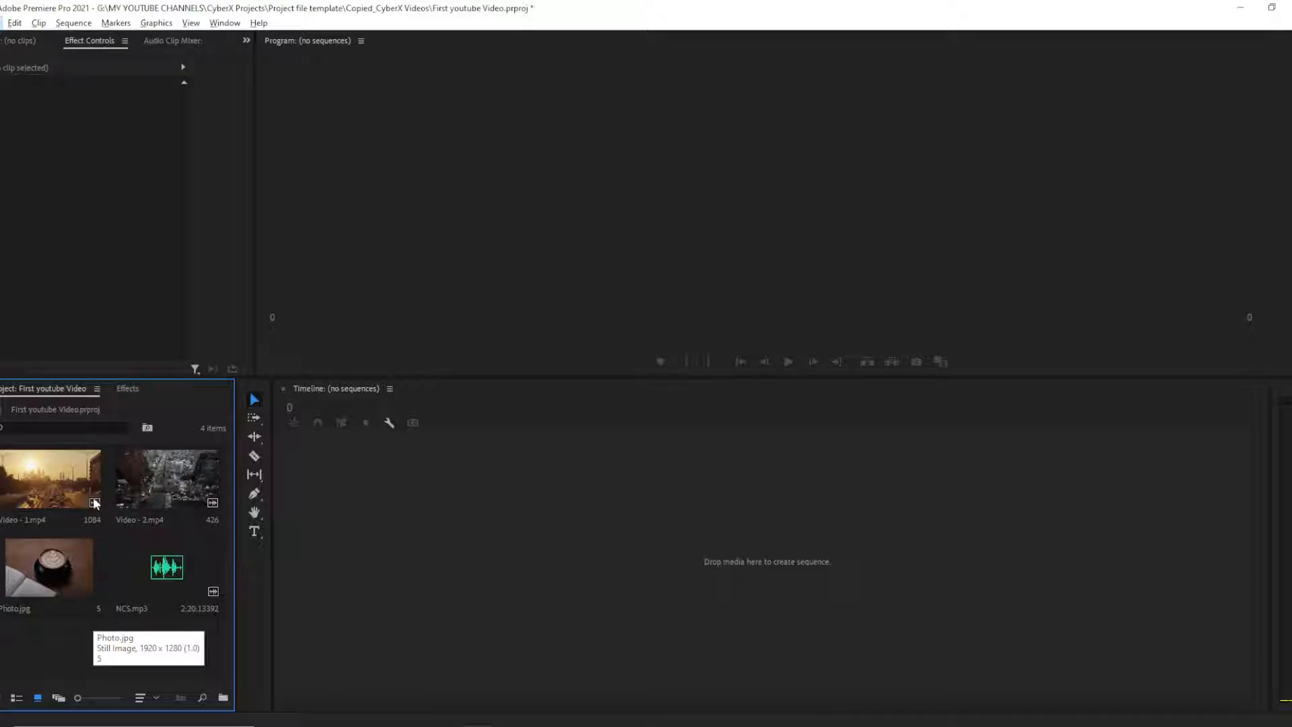
Preview the thumbnails of Video - 1.mp4 and Video - 2.mp4 in the project, then clear the selection
click(9, 495)
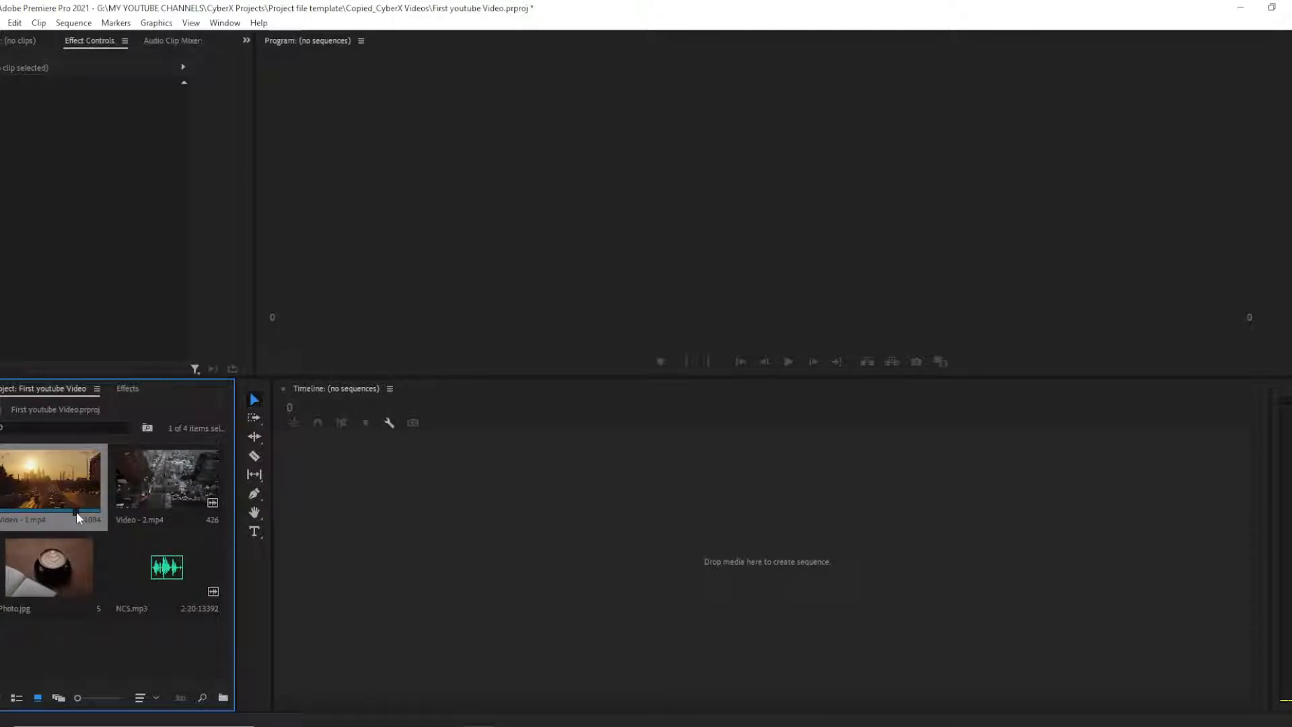
click(153, 478)
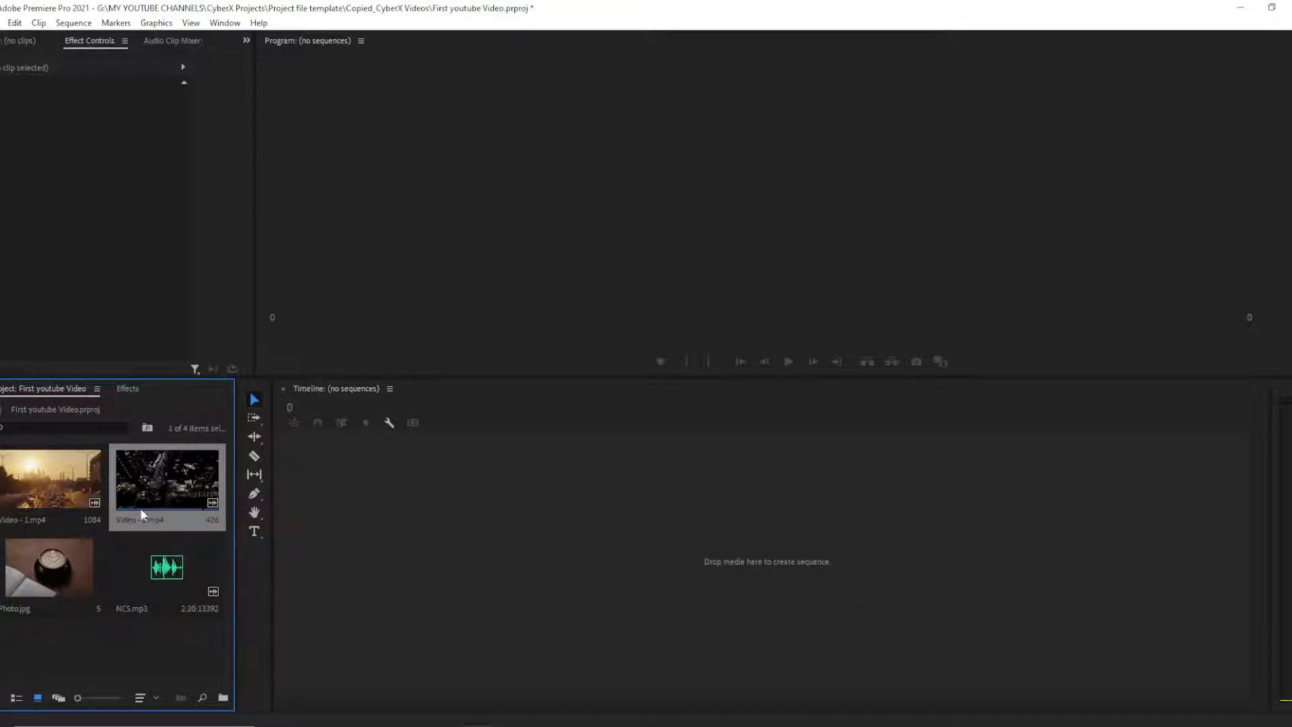
click(171, 618)
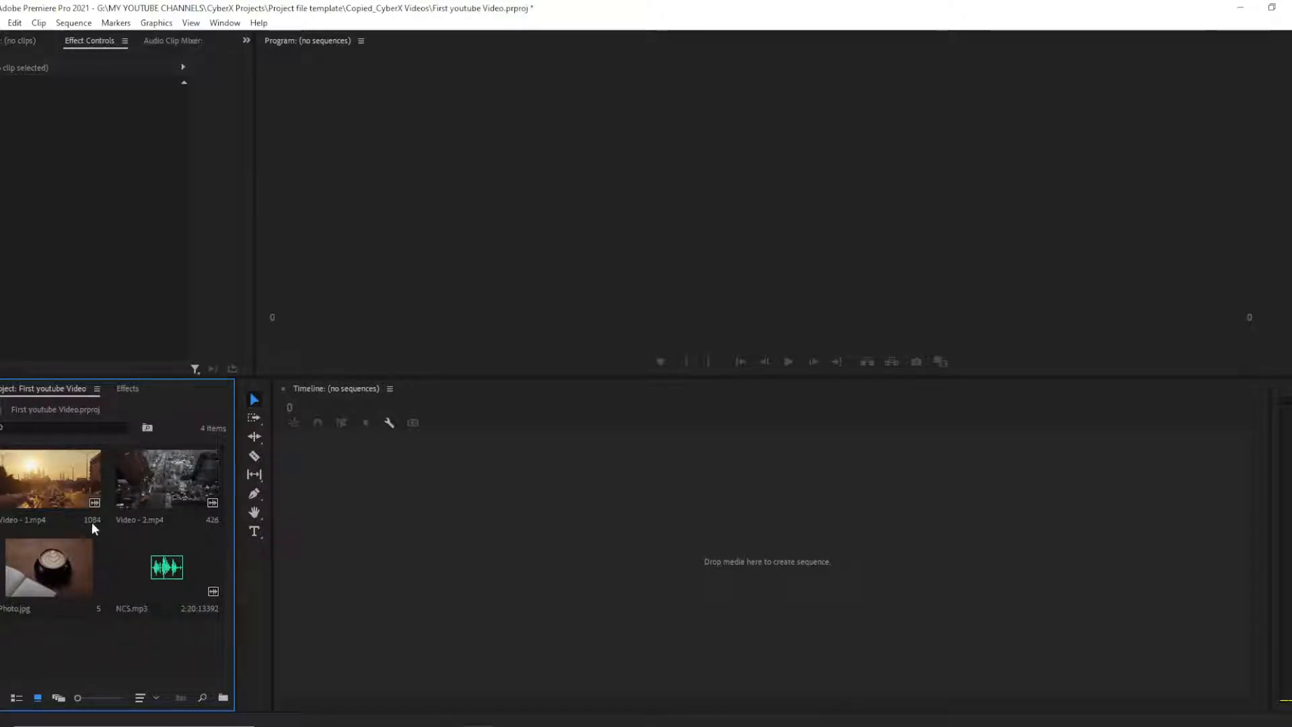
Open Video - 1.mp4 in the Source monitor, play it briefly and scrub back to an earlier frame
click(59, 488)
double_click(58, 483)
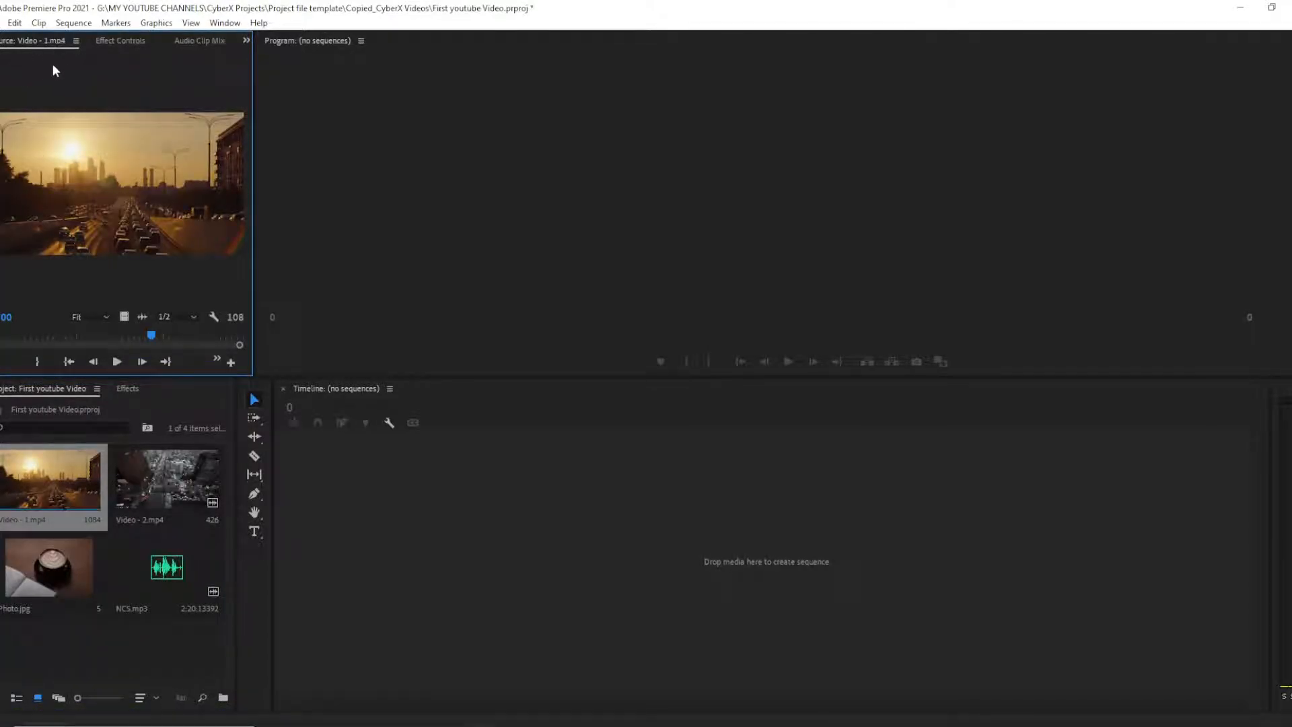
click(118, 362)
click(118, 362)
drag(159, 335, 50, 348)
Open Video - 2.mp4 in the Source monitor, scrub it back to its beginning, and clear the project selection
click(168, 486)
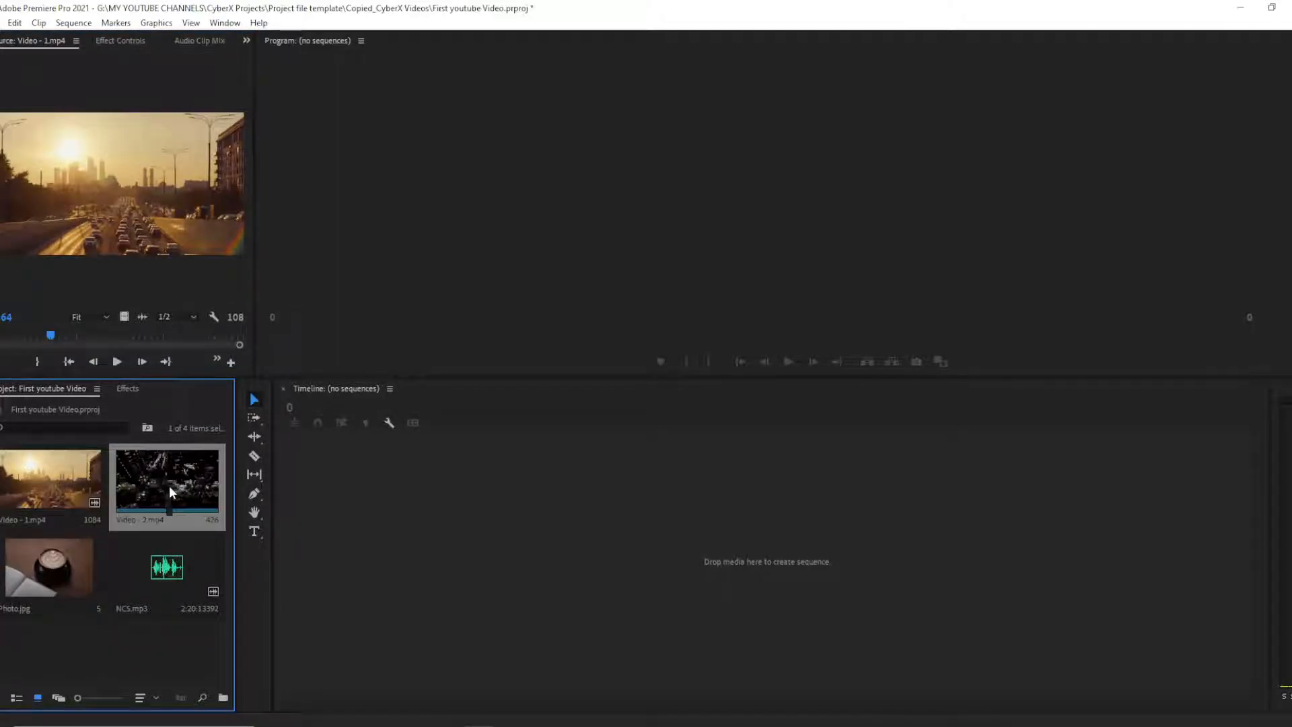
double_click(170, 478)
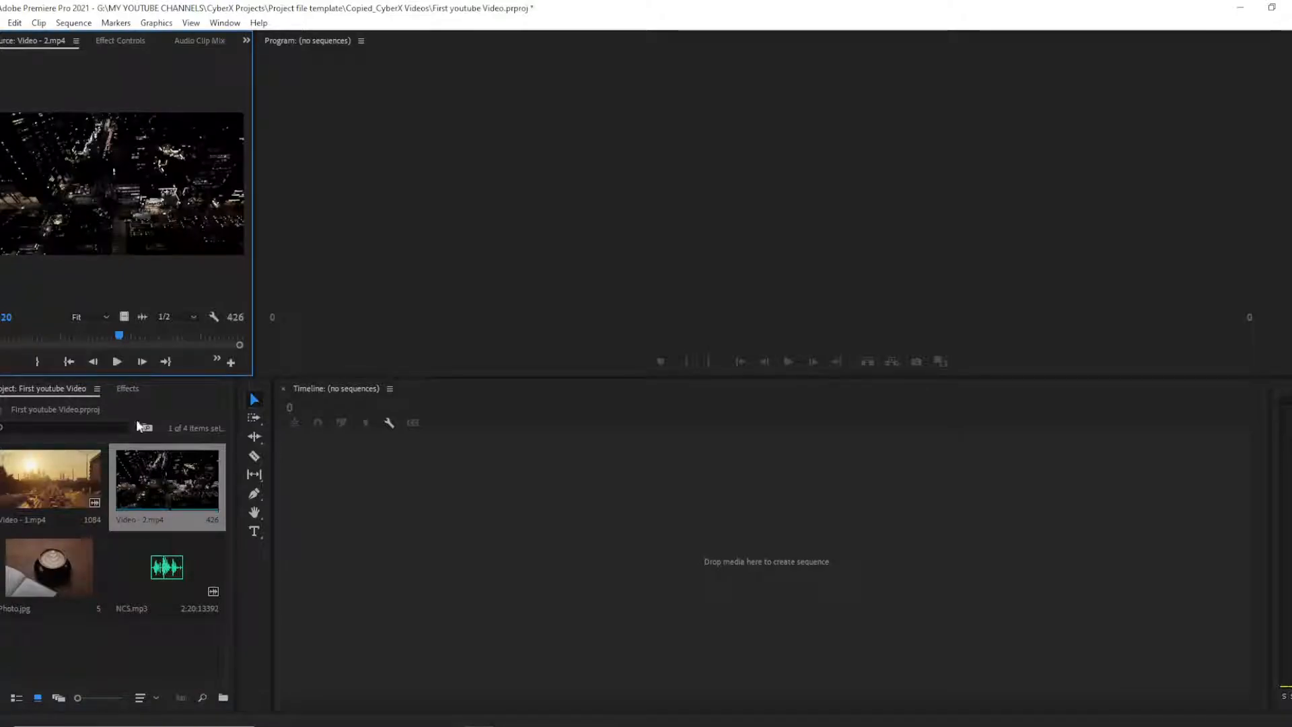
drag(120, 336, 0, 338)
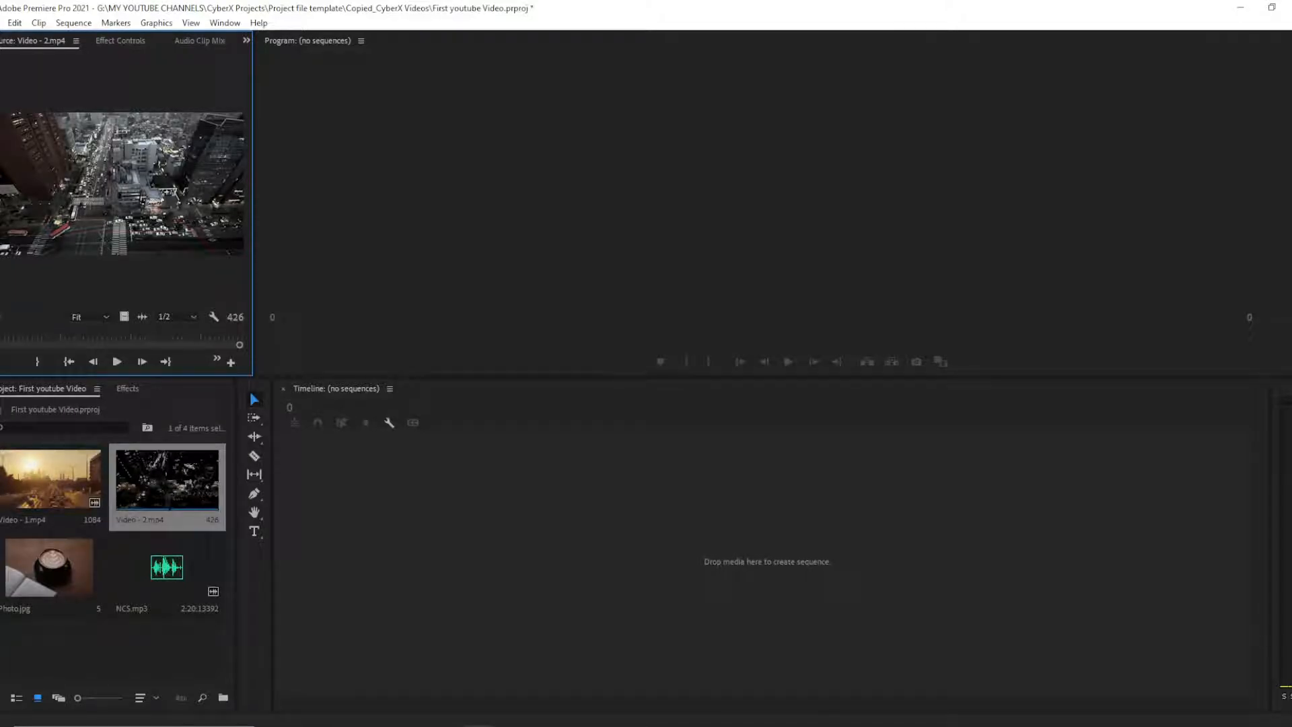
drag(0, 336, 0, 336)
mouse_move(0, 336)
mouse_down()
mouse_move(25, 335)
mouse_move(2, 335)
mouse_up()
click(76, 647)
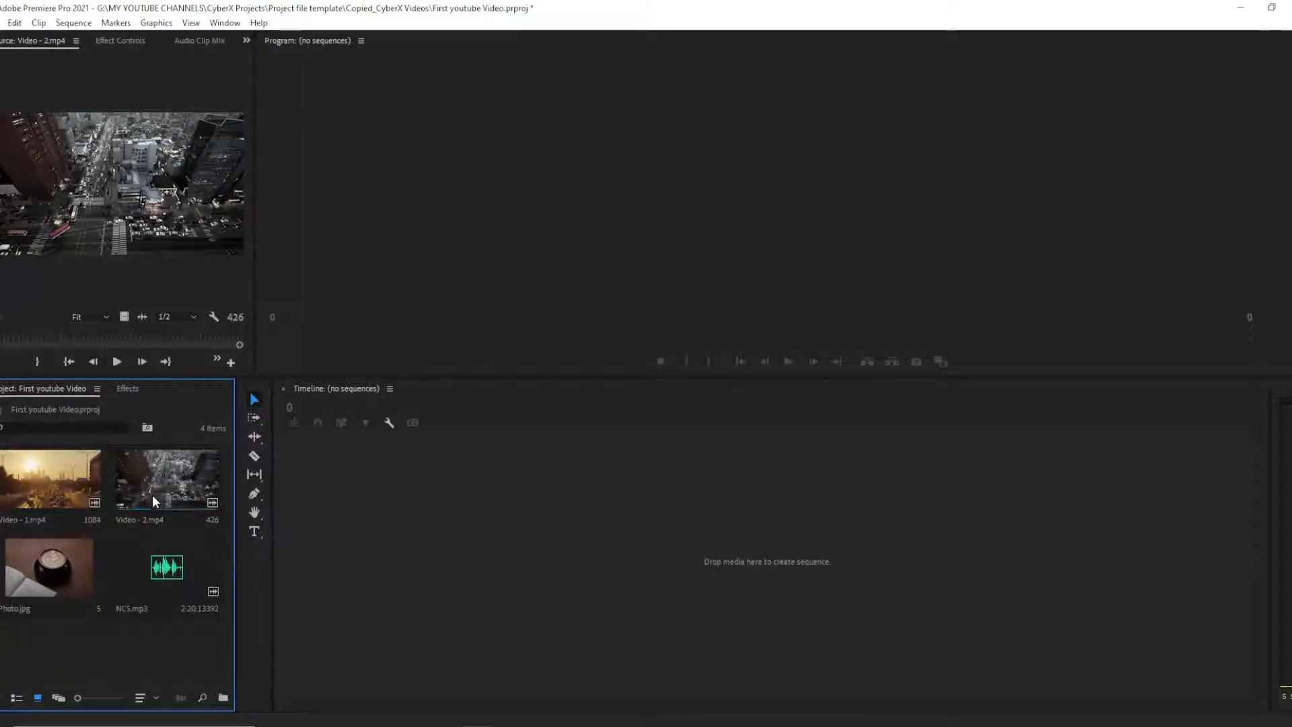
Play NCS.mp3 briefly in the Source monitor, return to its start, and reopen Video - 2.mp4 in the monitor
click(193, 474)
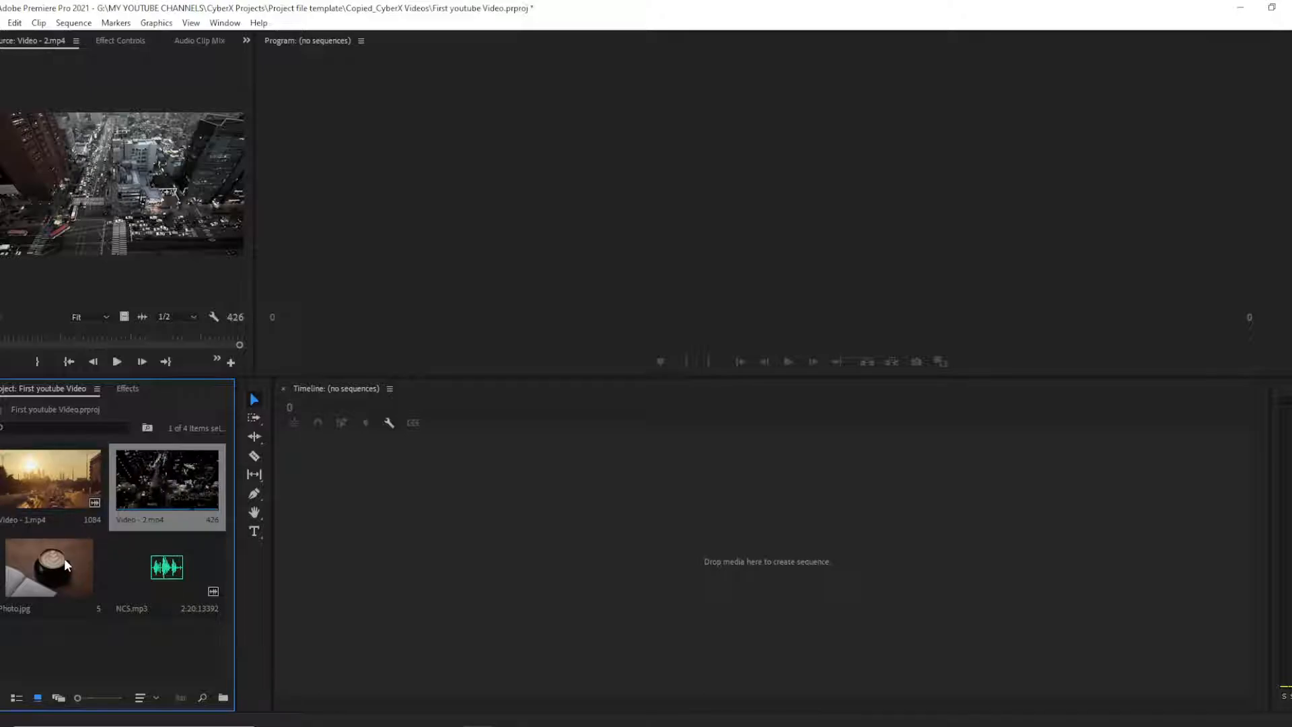
double_click(151, 571)
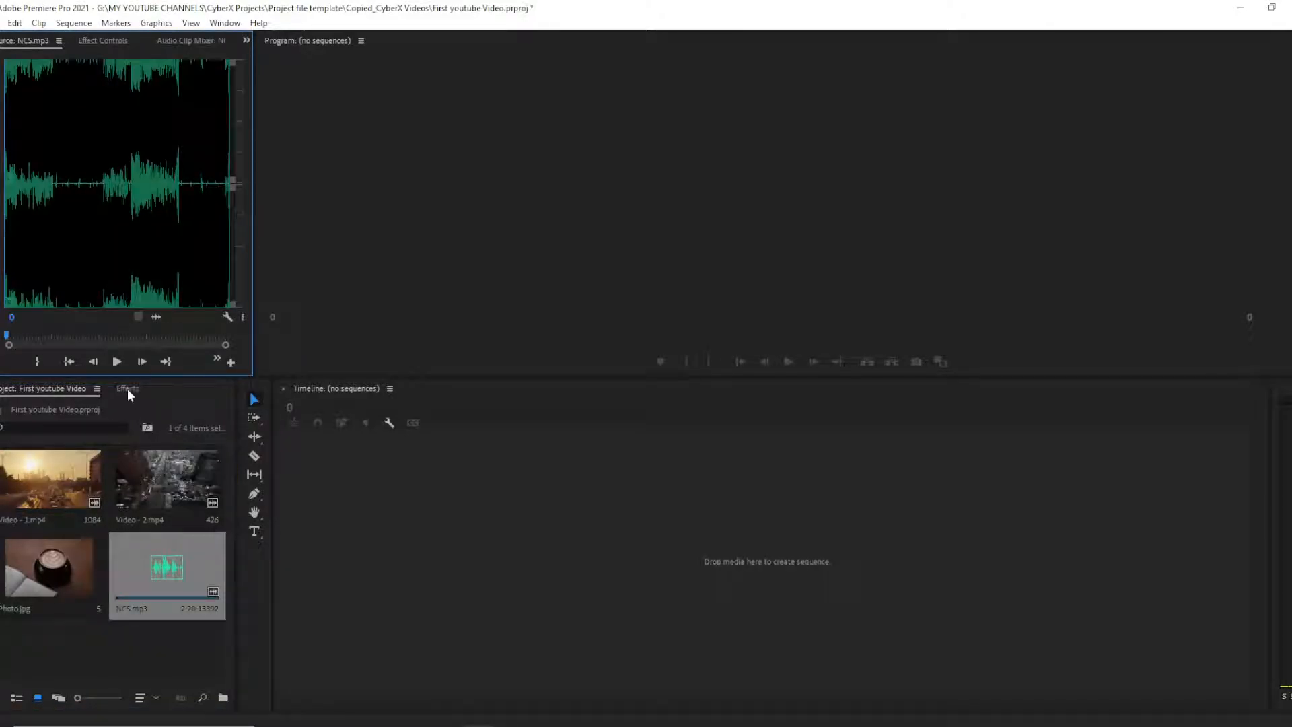
click(122, 361)
click(114, 362)
mouse_move(8, 335)
mouse_down()
mouse_move(53, 339)
mouse_move(2, 341)
mouse_up()
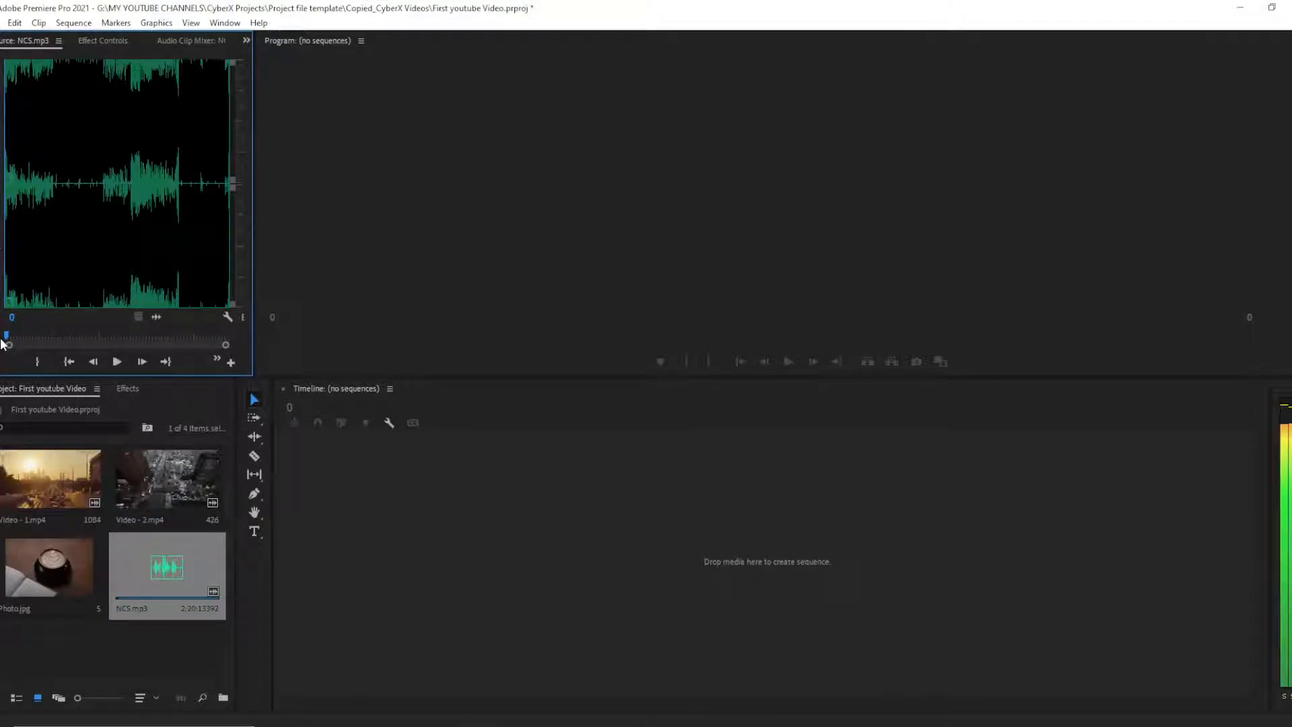
double_click(153, 487)
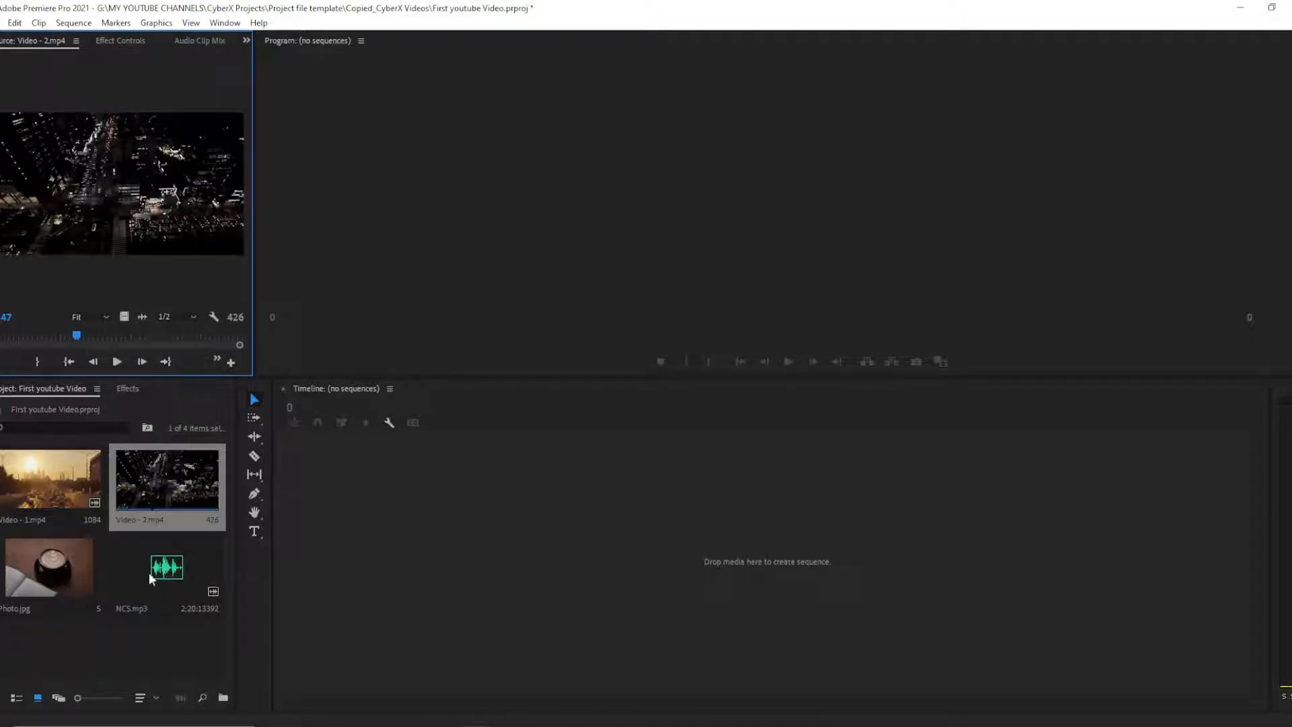
click(169, 657)
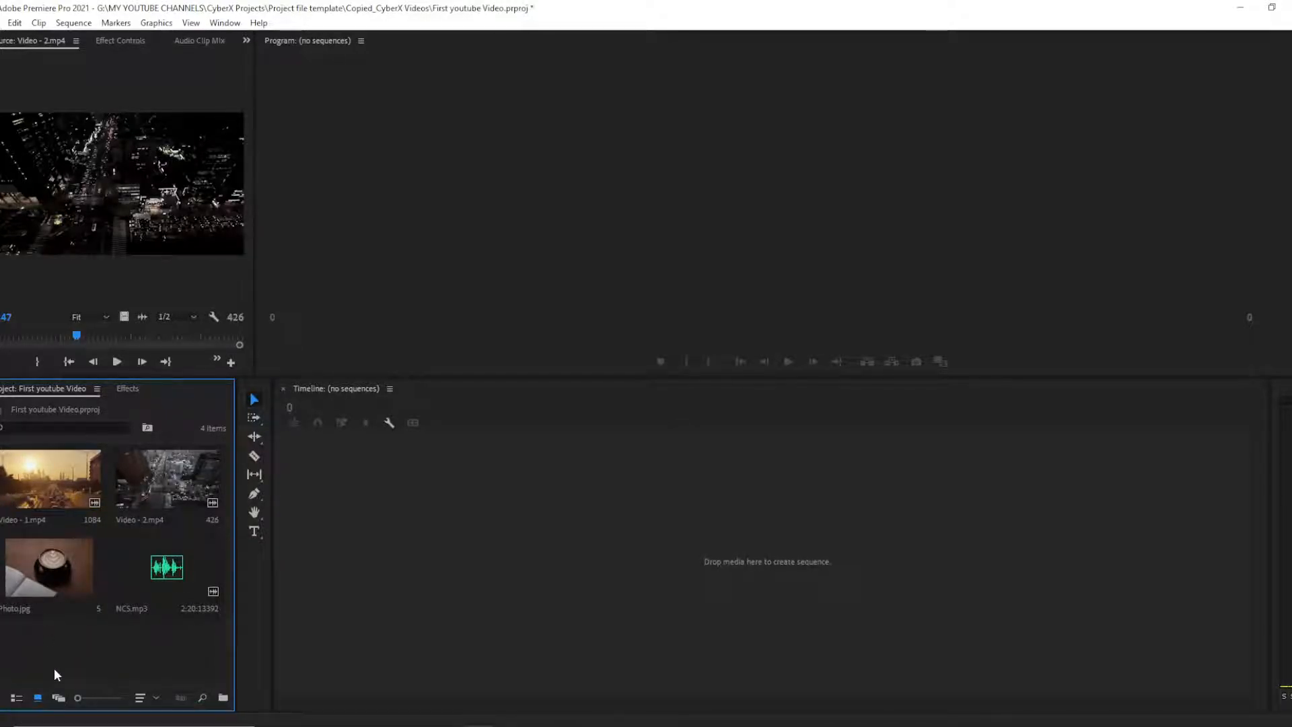
Show the project items in list view and examine the frame rate entries of the photo, video and audio files
click(16, 698)
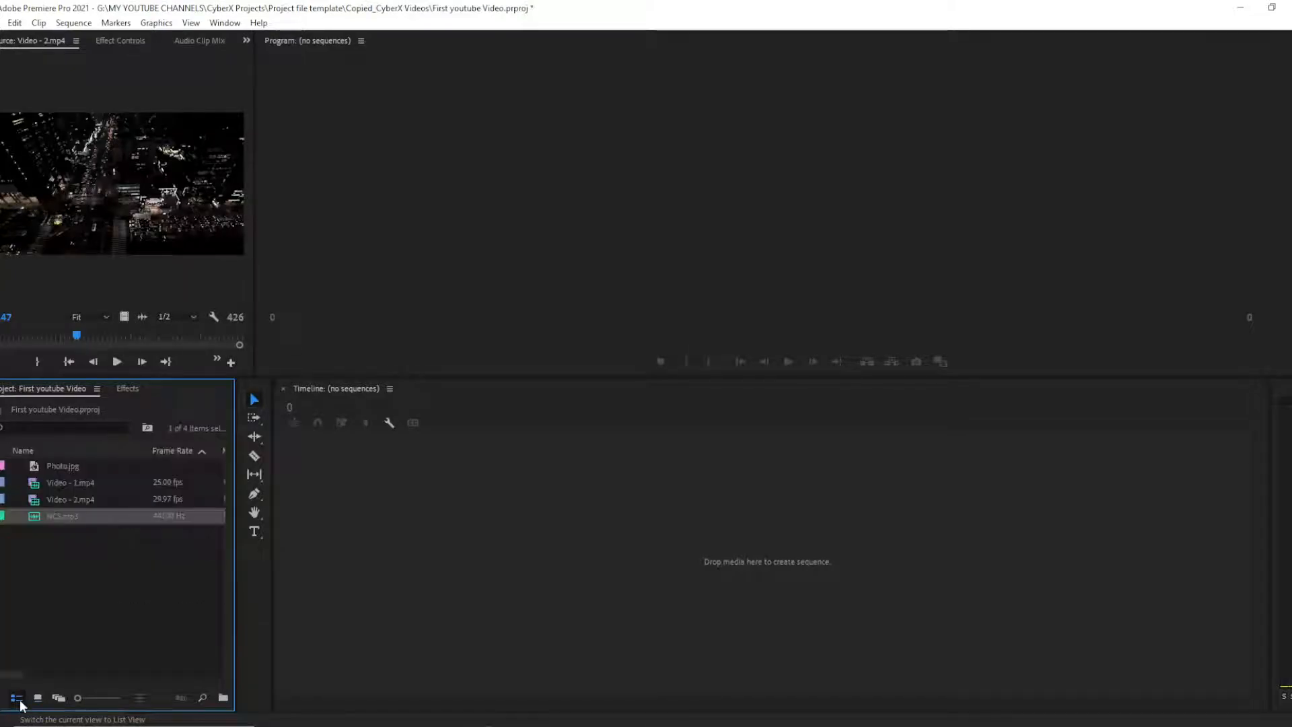
click(50, 625)
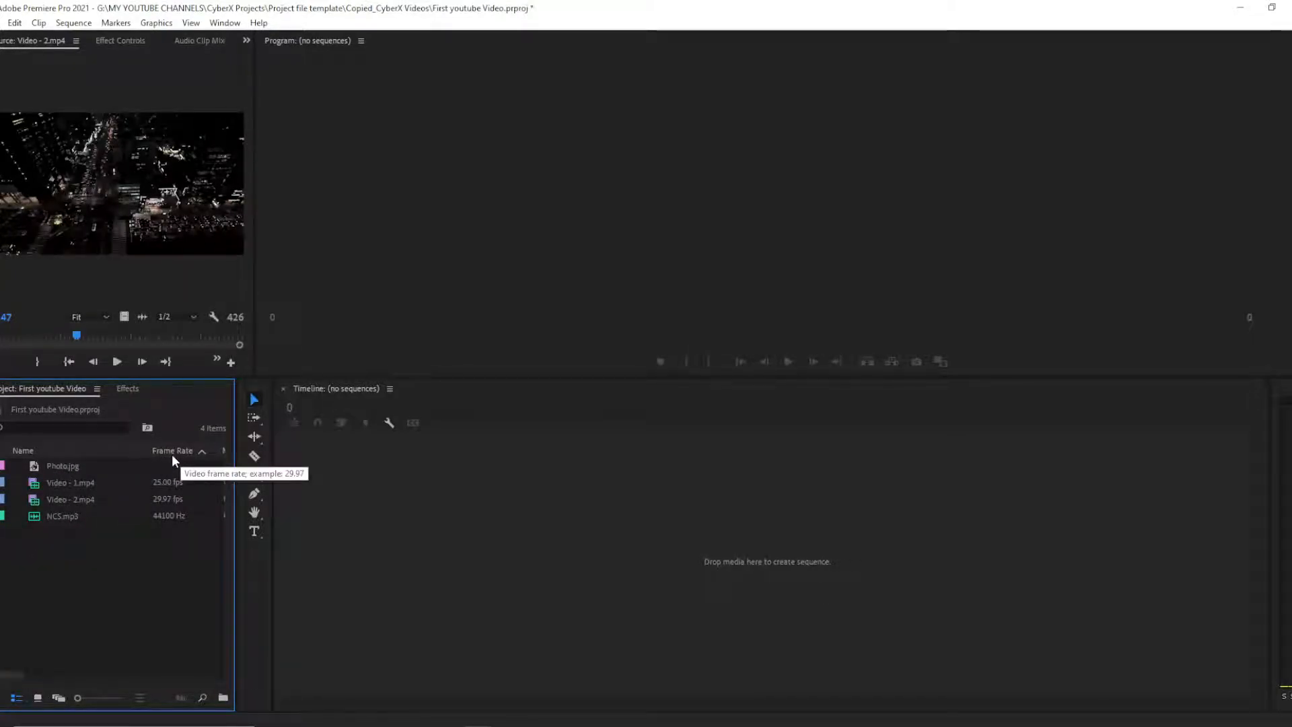
click(171, 482)
click(171, 499)
click(171, 516)
click(168, 500)
click(167, 481)
click(171, 499)
click(180, 515)
click(169, 500)
click(163, 486)
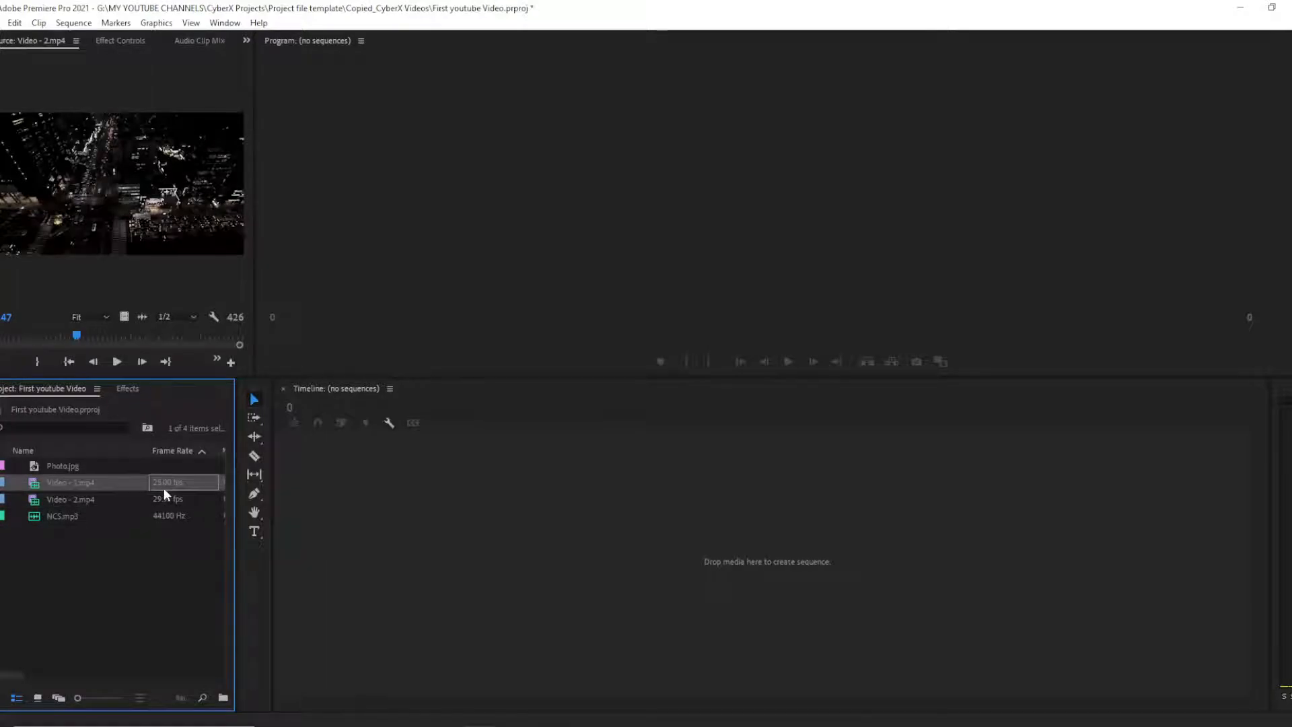
click(147, 467)
click(162, 482)
click(171, 499)
click(176, 515)
Check the item names in the list, clear the selection, and return the project to icon view
click(102, 496)
click(85, 482)
click(74, 465)
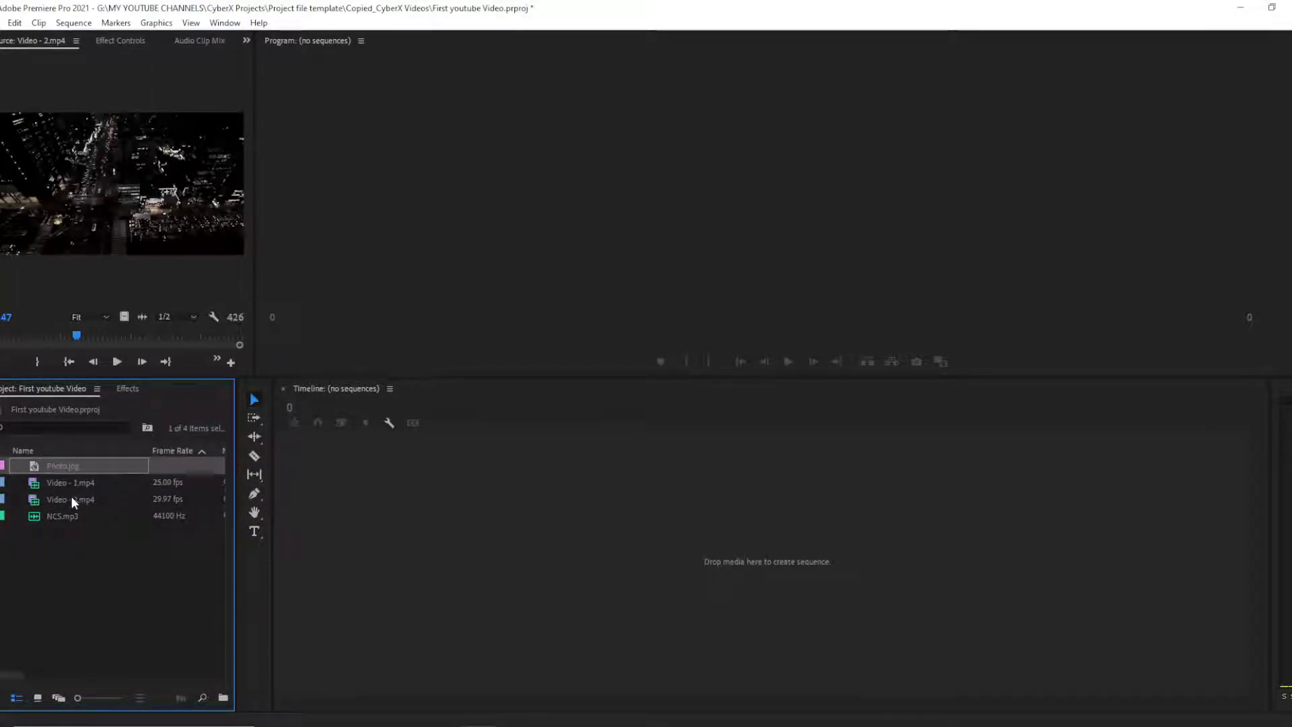
click(80, 558)
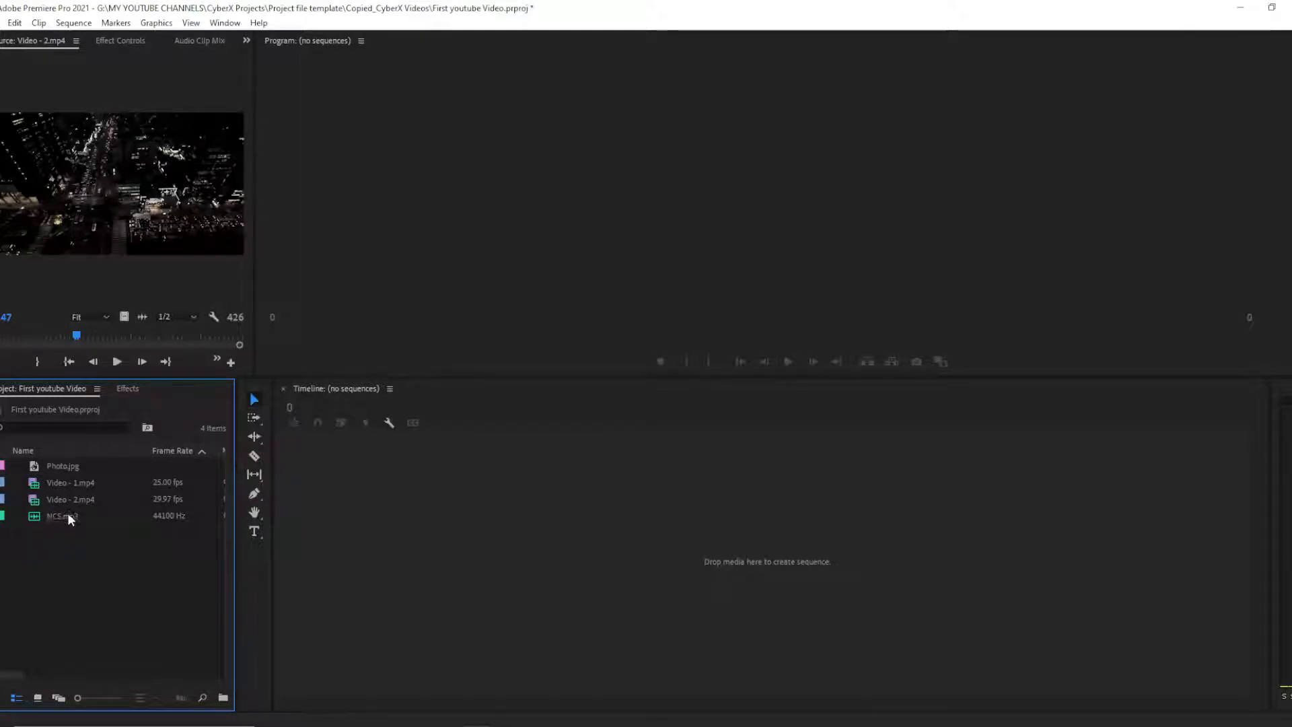
click(39, 697)
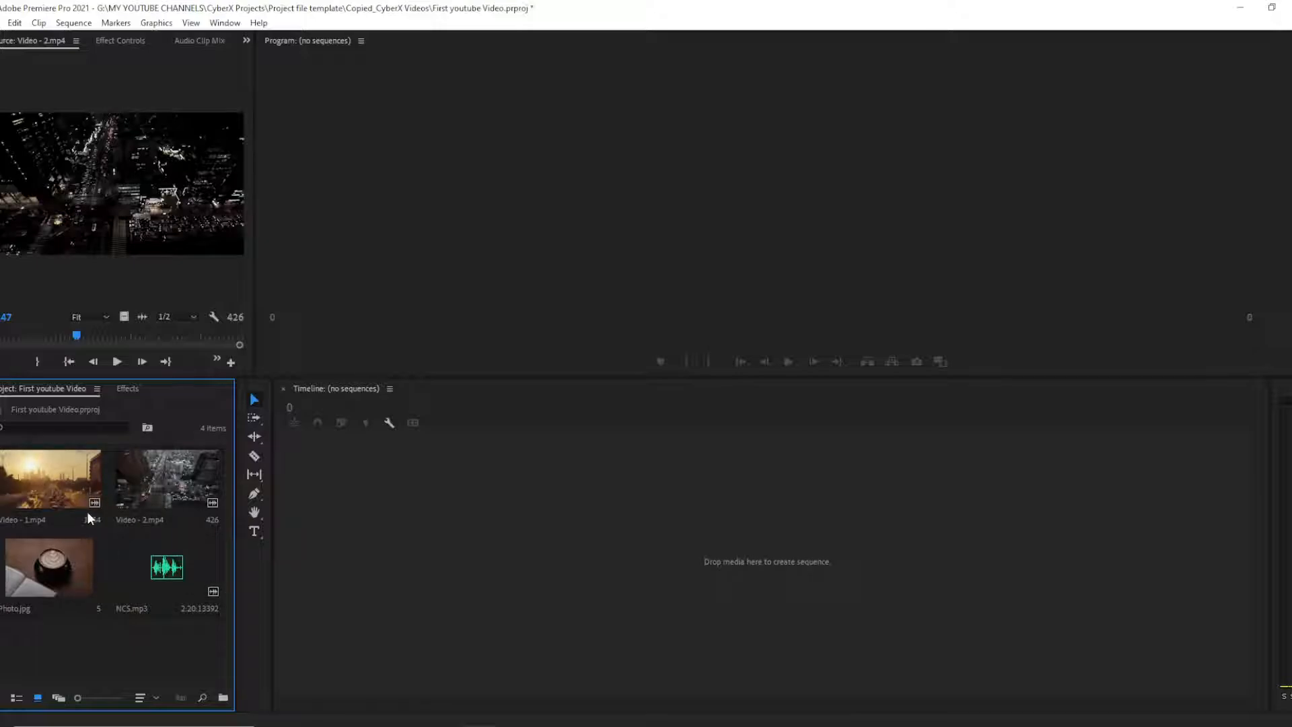
click(59, 476)
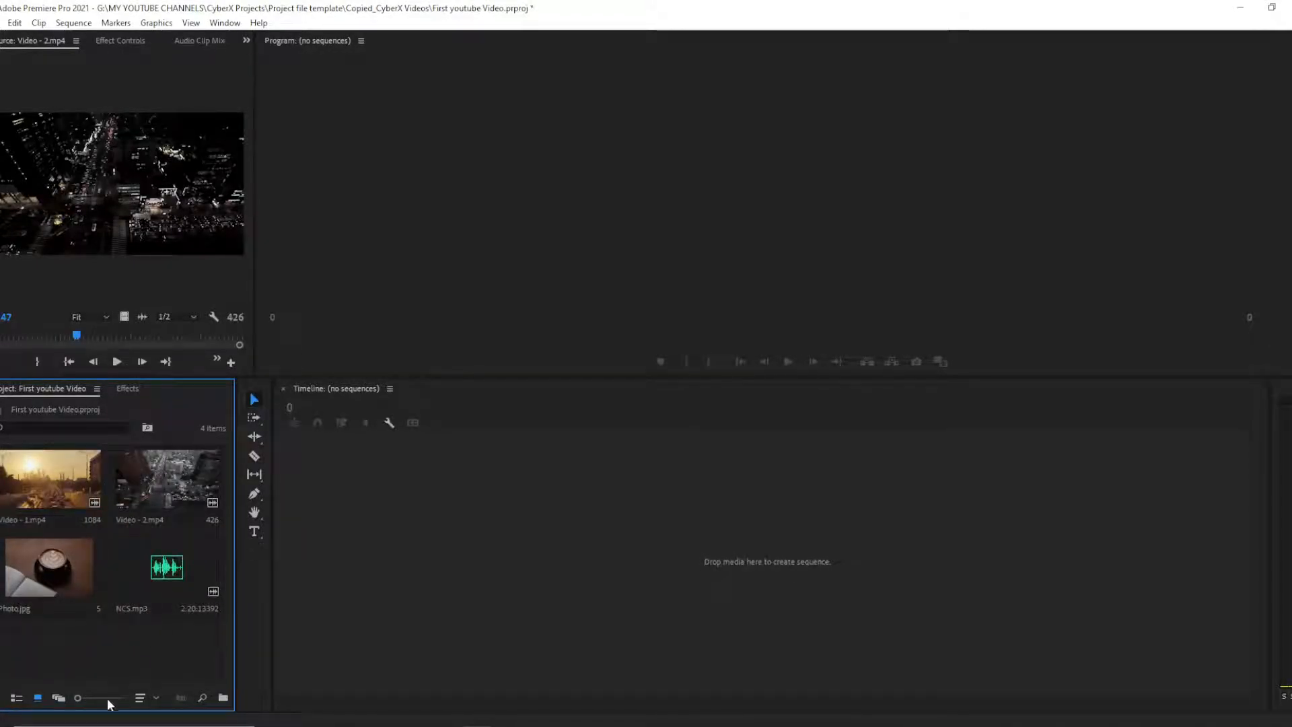
Show the project items in freeform view, browse their thumbnails, and return to icon view
click(60, 698)
scroll(152, 552, down, 4)
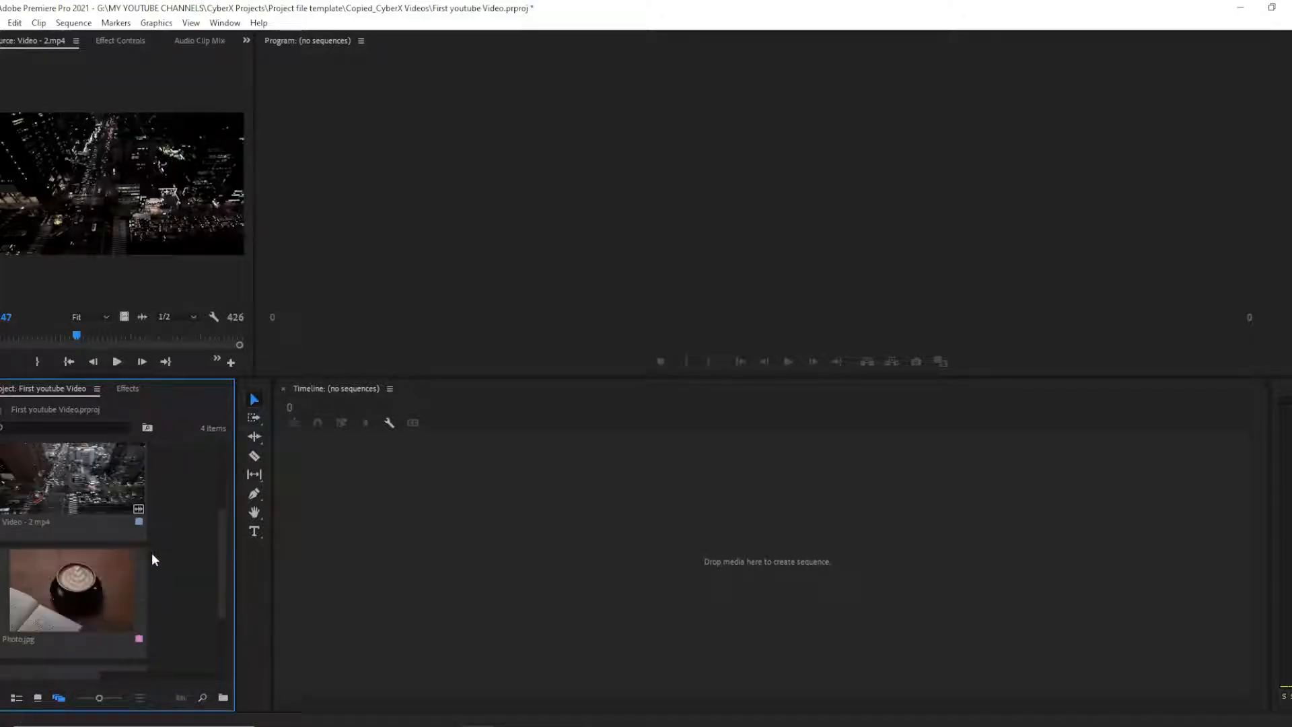
scroll(159, 559, up, 4)
scroll(165, 563, down, 4)
scroll(167, 563, up, 4)
click(105, 580)
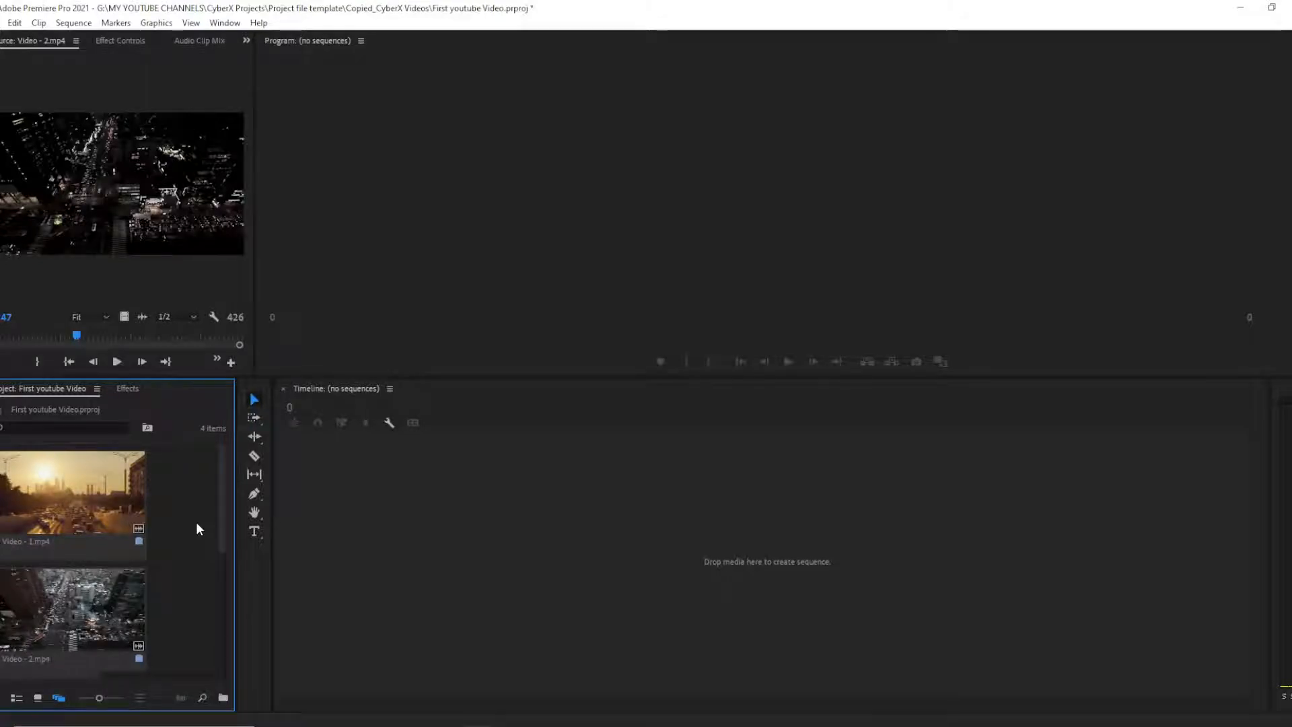
click(99, 527)
scroll(101, 538, down, 2)
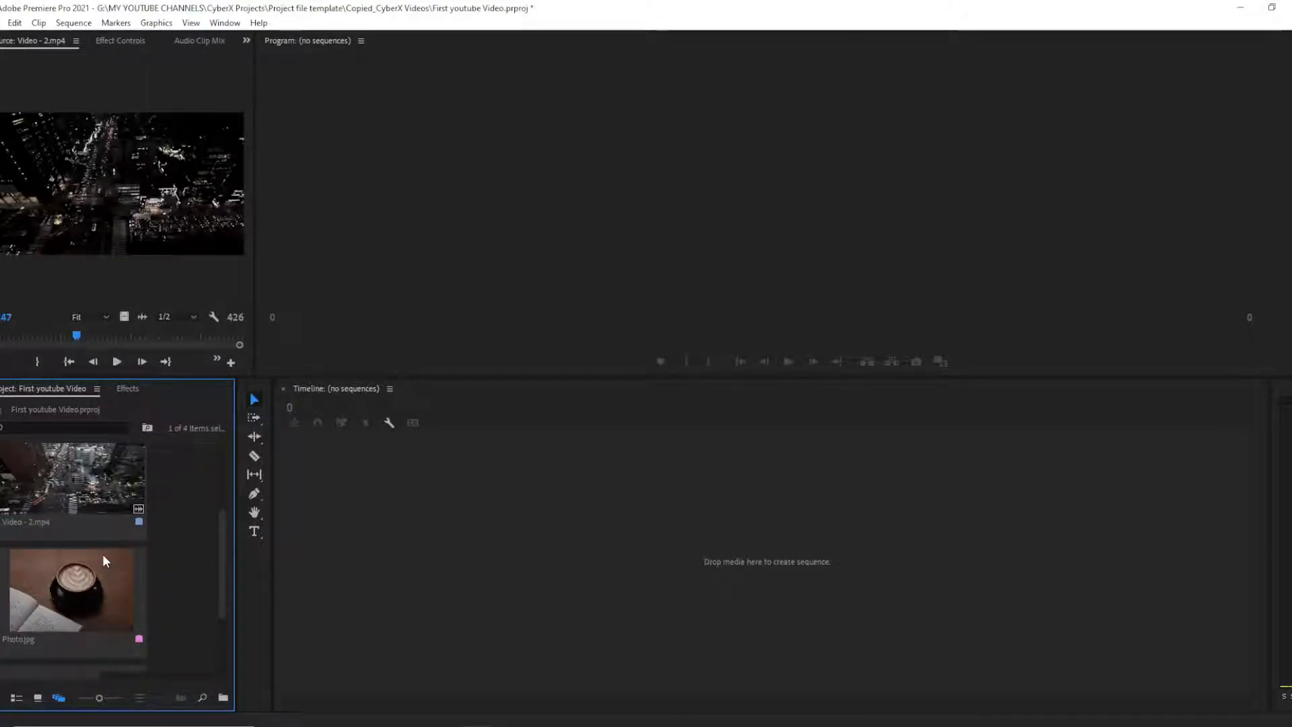
scroll(103, 554, up, 2)
drag(99, 697, 77, 697)
click(164, 629)
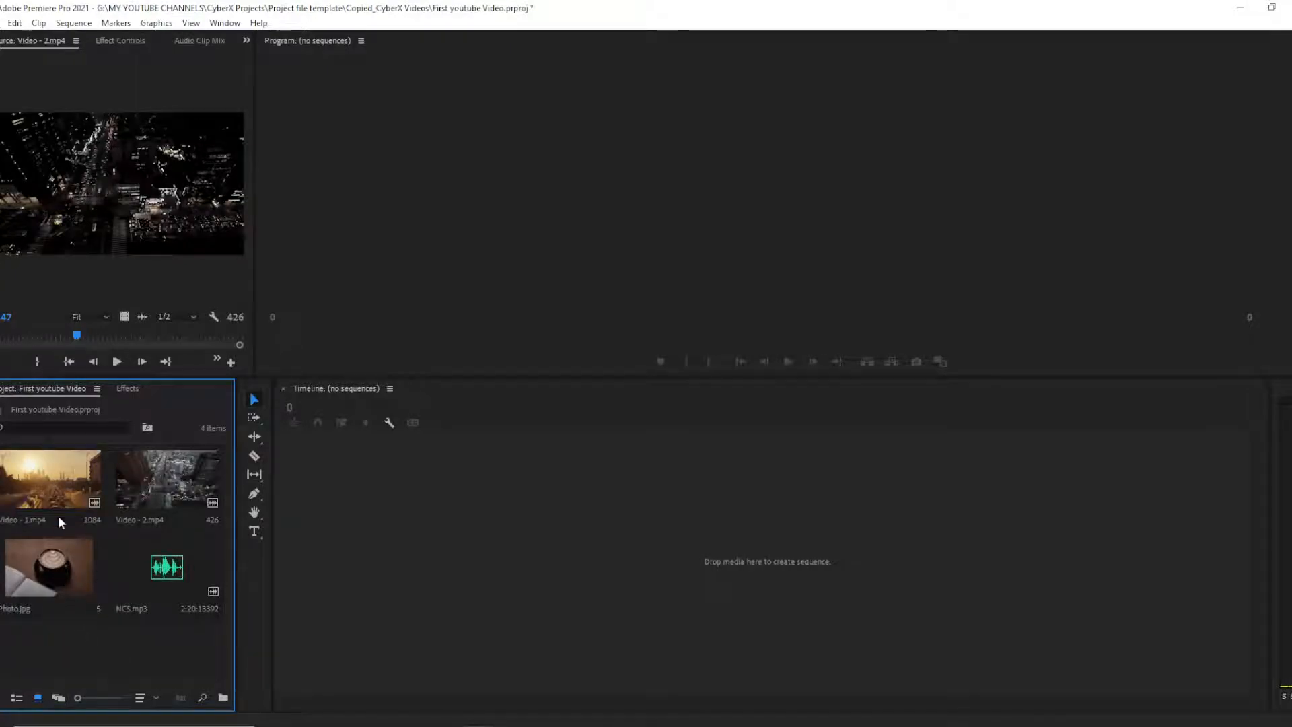
Create a sequence by placing Video - 1.mp4 in the empty timeline, and make the Program monitor taller
click(38, 472)
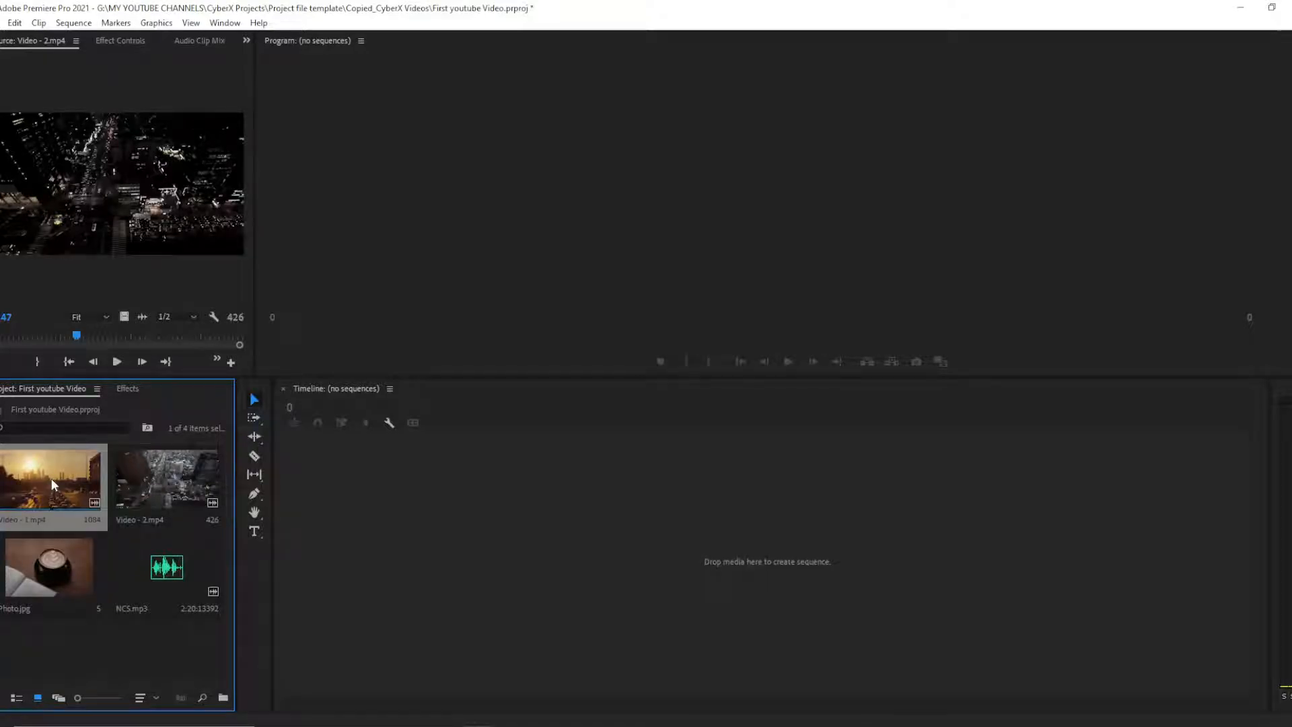
drag(50, 478, 356, 525)
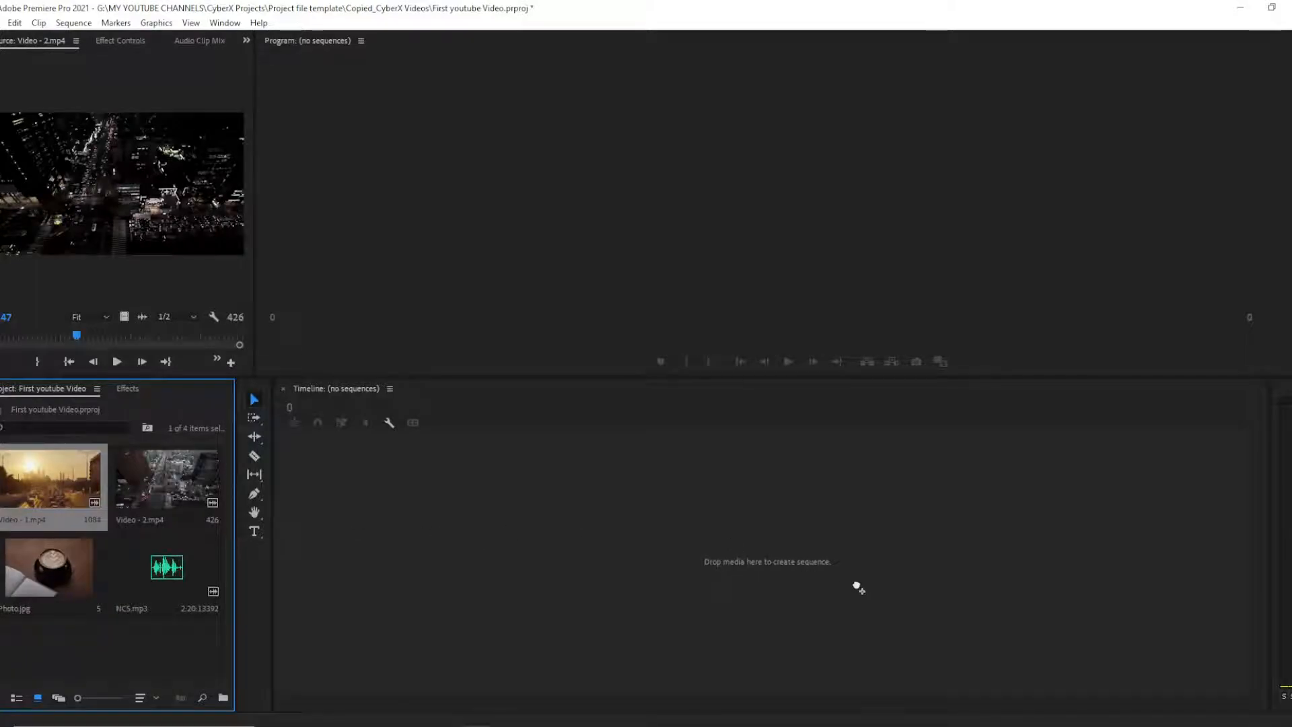
drag(753, 601, 662, 590)
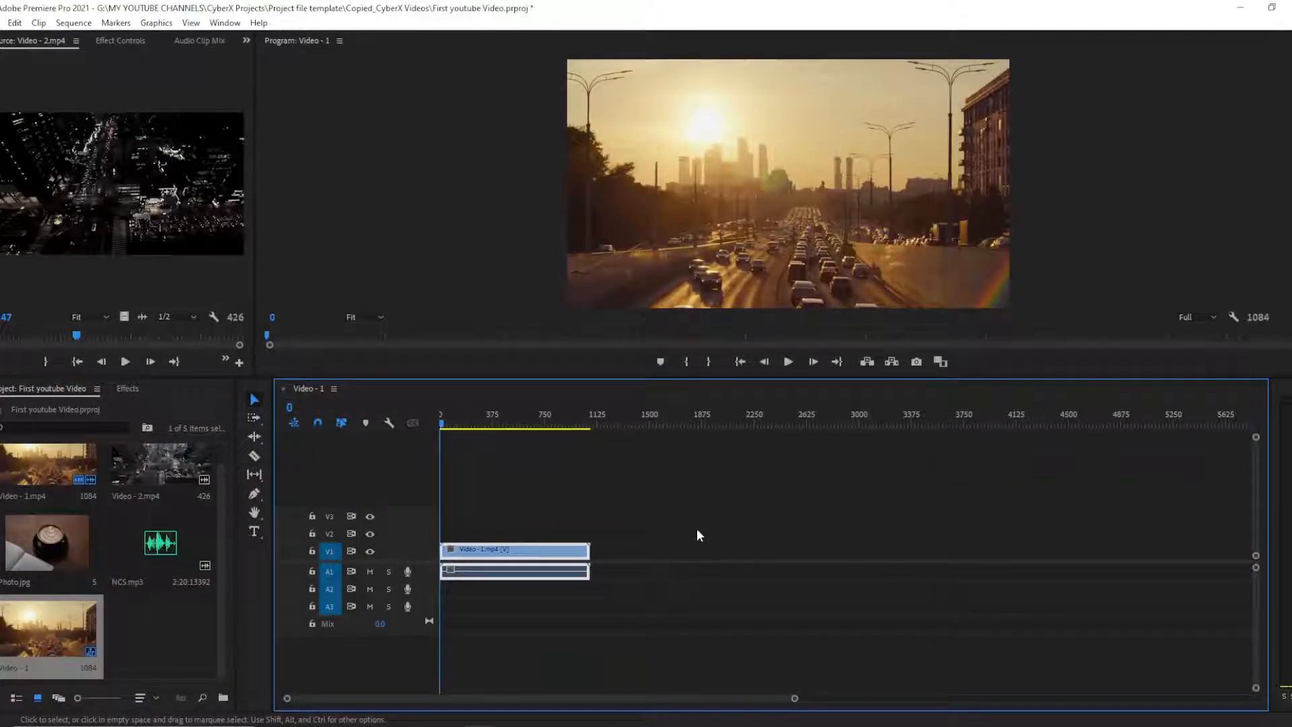
drag(795, 698, 858, 698)
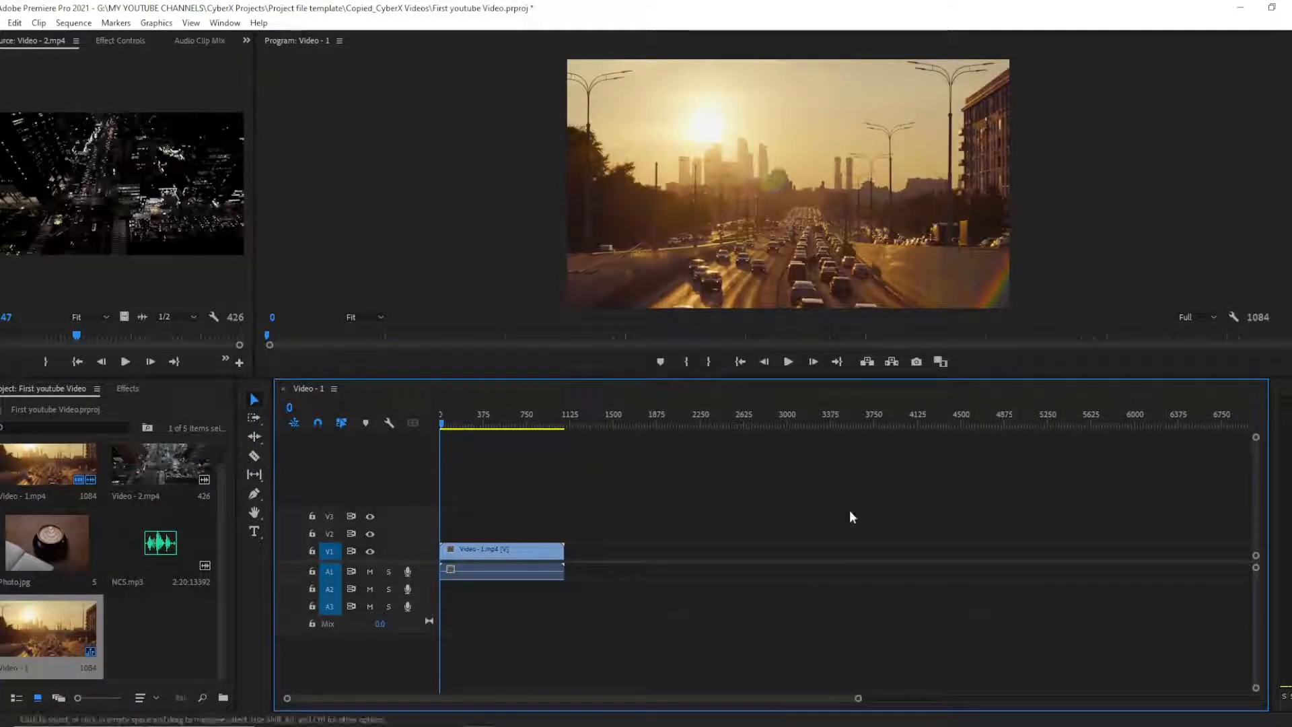
drag(822, 378, 822, 425)
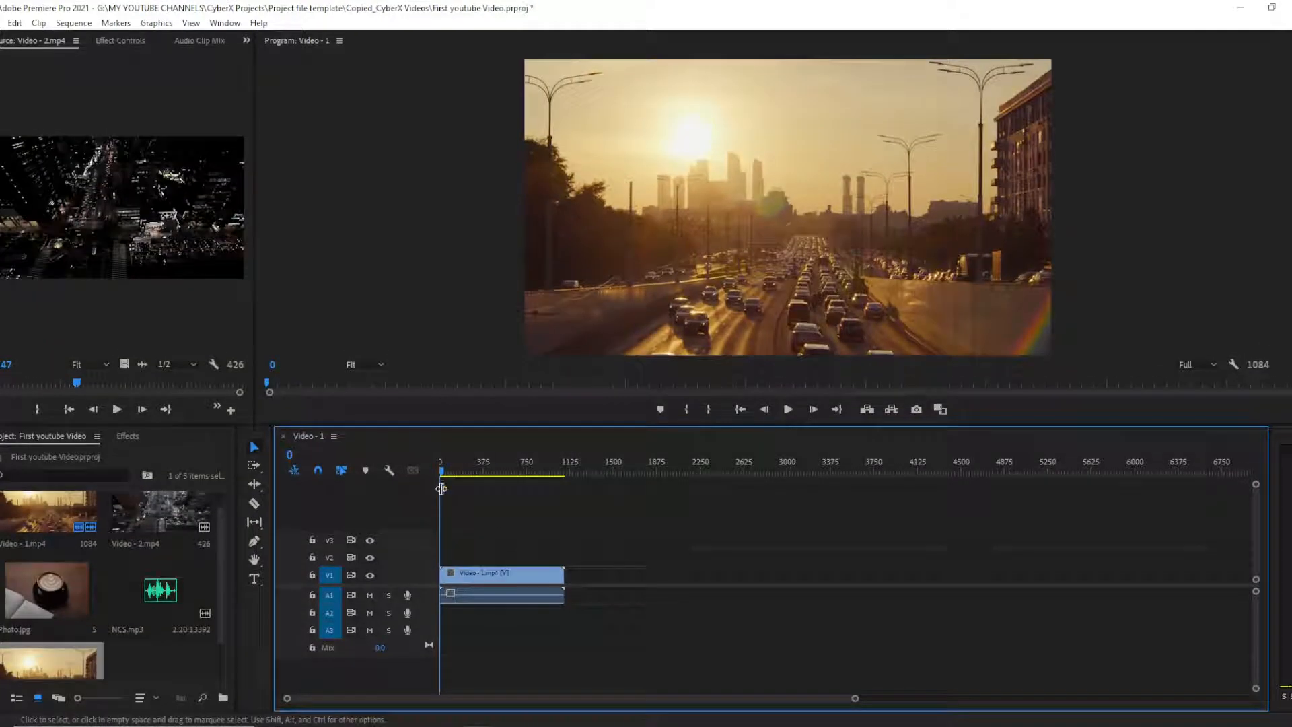
Play the sequence from its start in the Program monitor, stop at frame 108, and deselect the clip
mouse_move(446, 471)
mouse_down()
mouse_move(607, 480)
mouse_move(464, 482)
mouse_move(575, 468)
mouse_move(511, 481)
mouse_move(422, 468)
mouse_move(471, 471)
mouse_move(434, 471)
mouse_up()
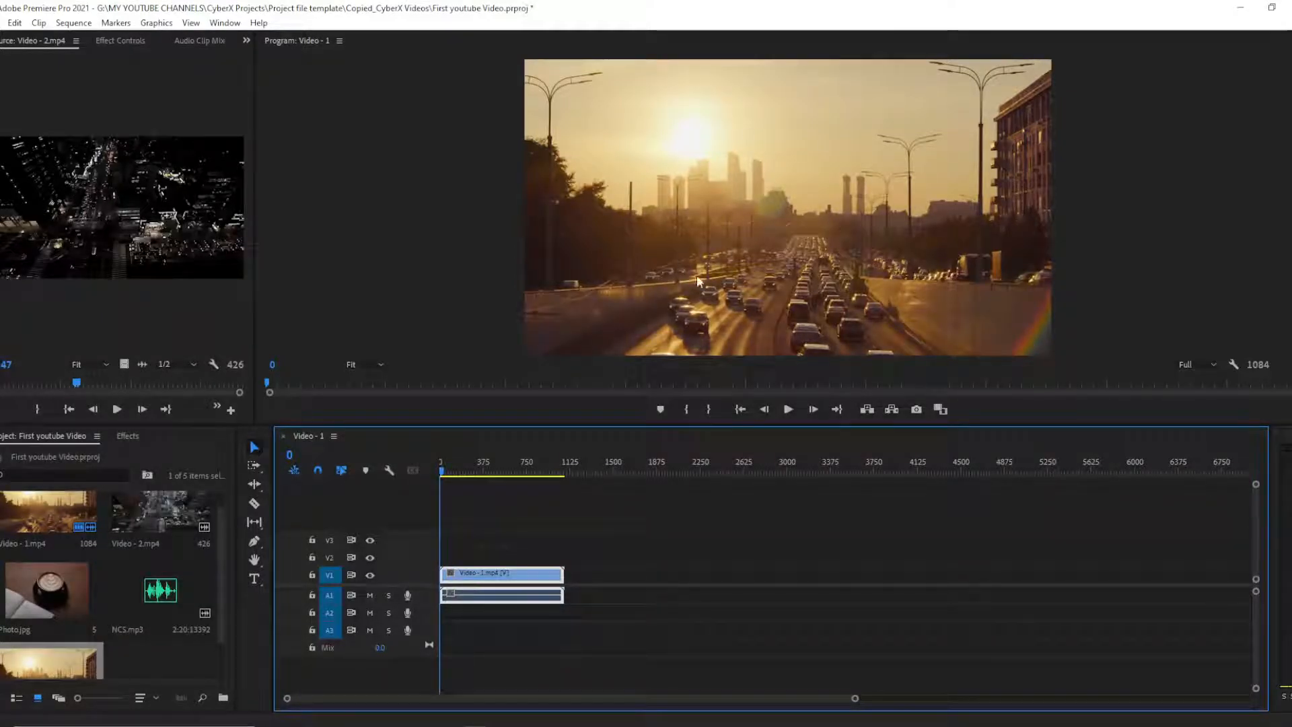
click(789, 410)
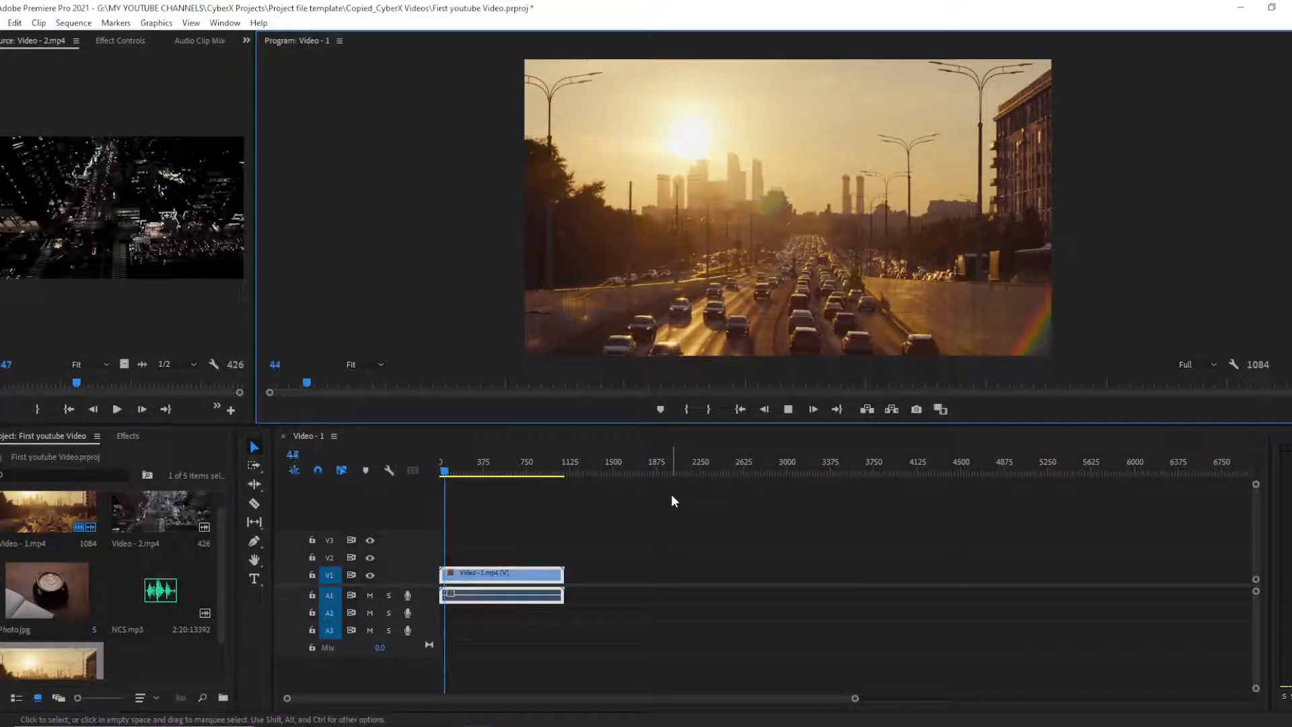
click(788, 410)
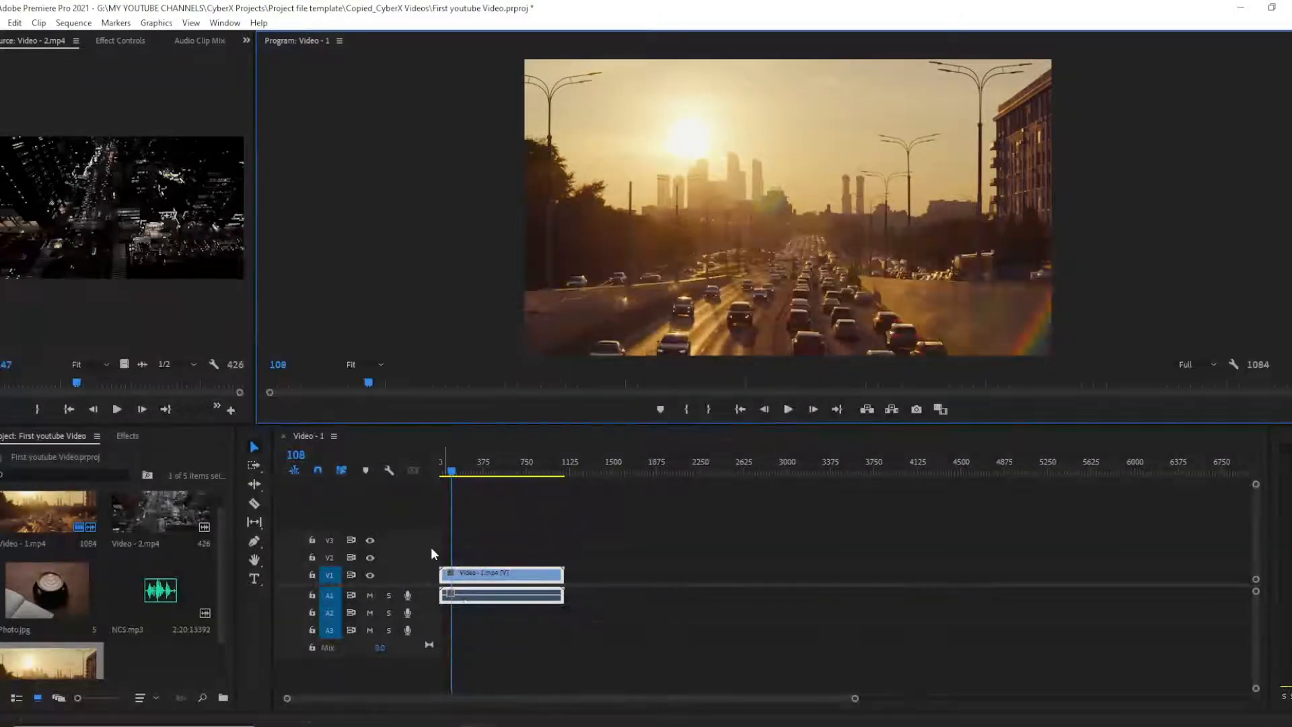
click(507, 542)
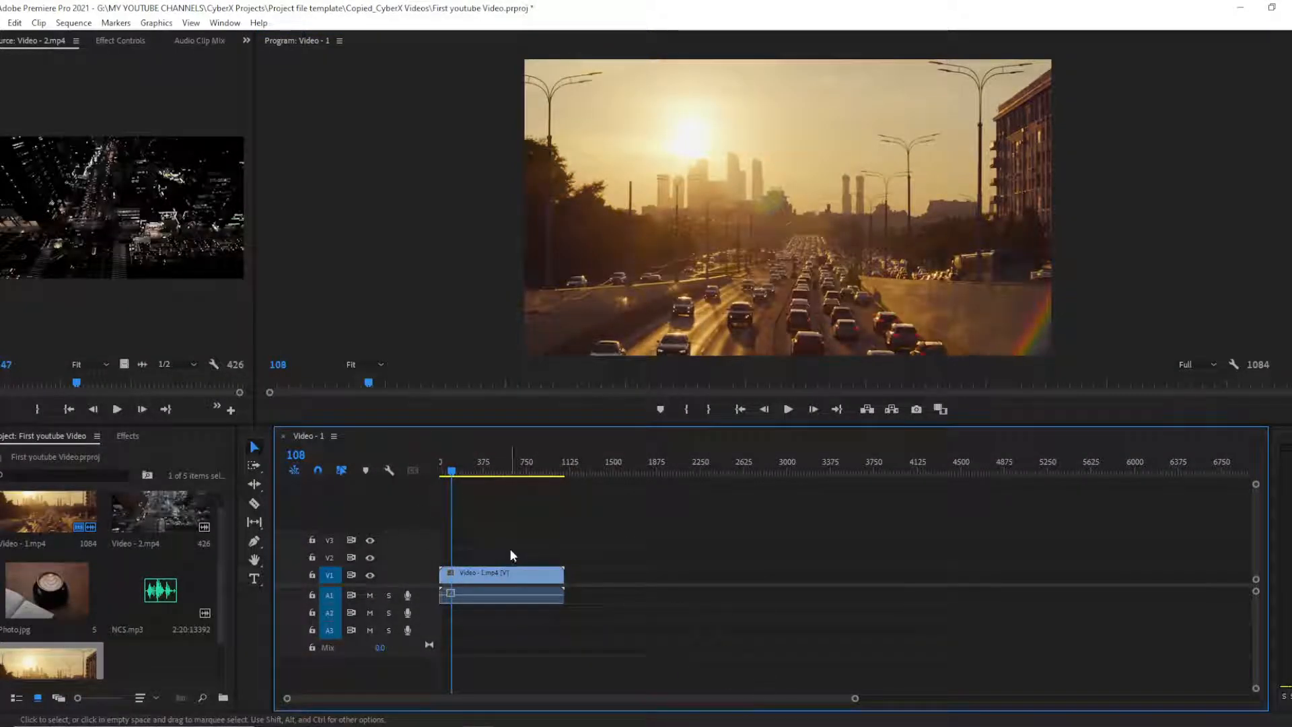
Place Video - 2.mp4 directly after Video - 1.mp4 on track V1, and switch the sequence's time display to timecode
drag(855, 698, 649, 697)
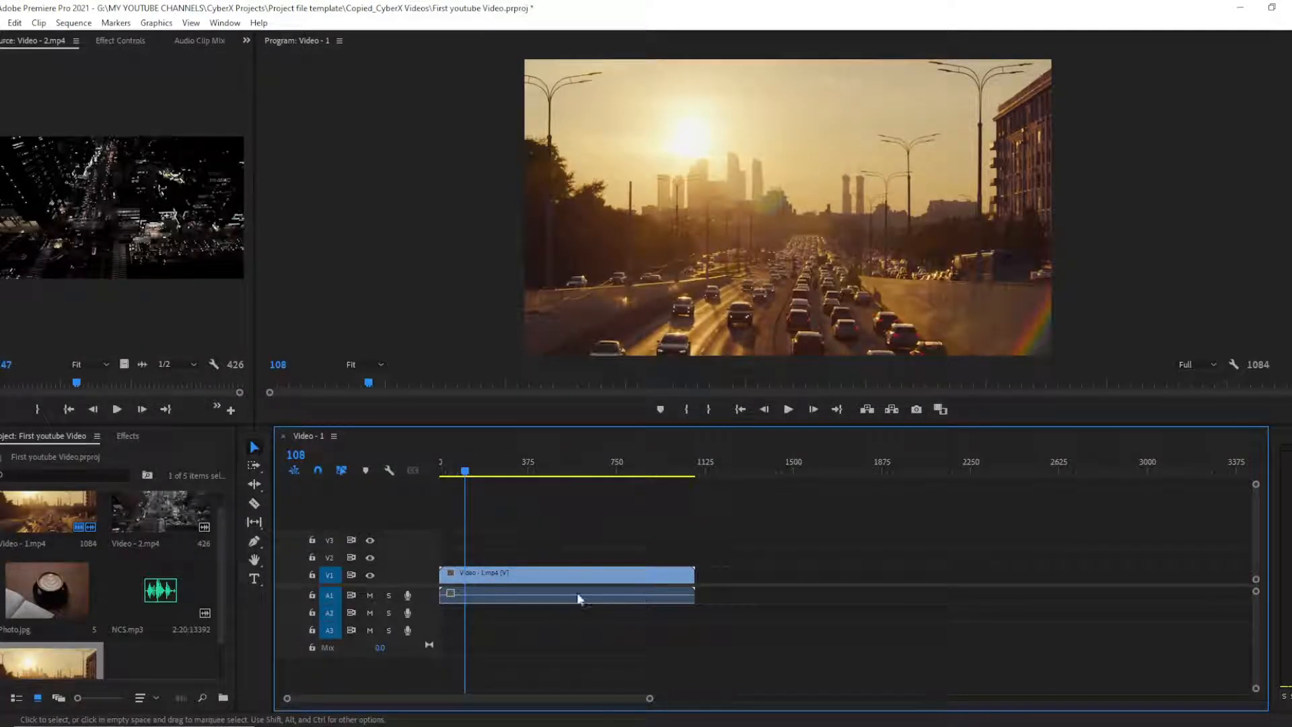
scroll(142, 538, up, 1)
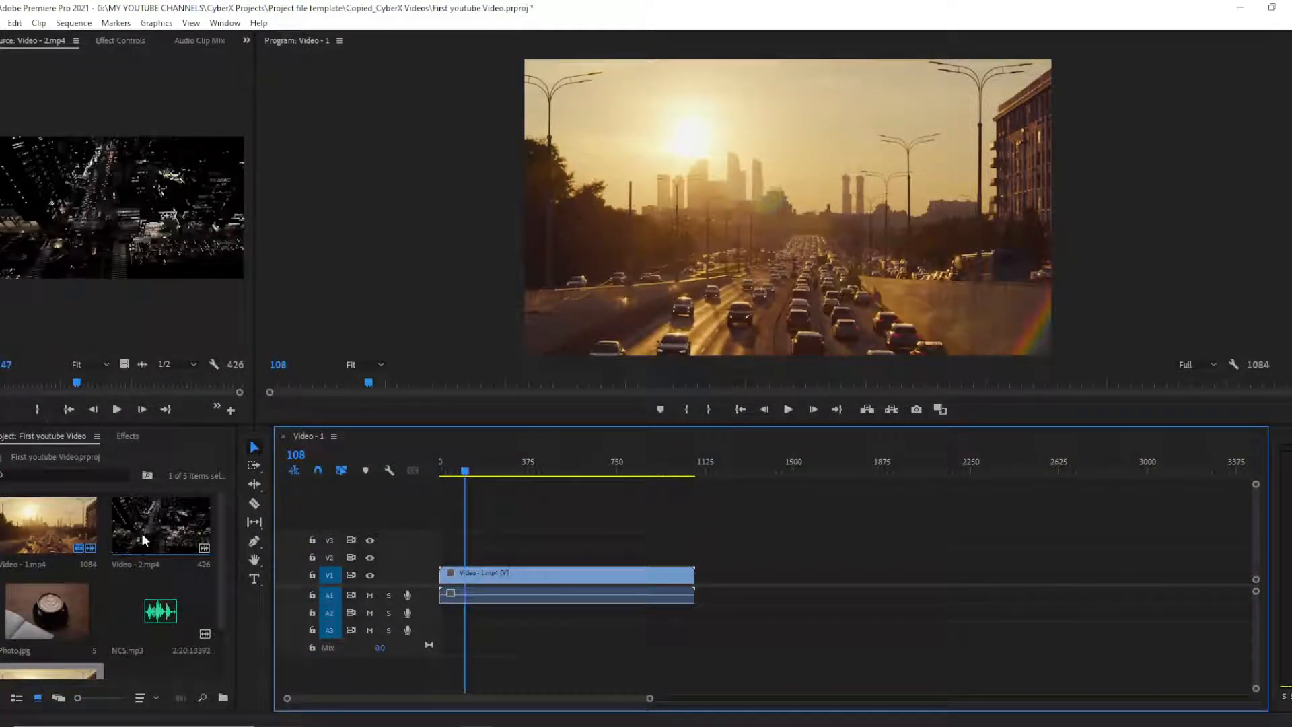
drag(155, 536, 700, 573)
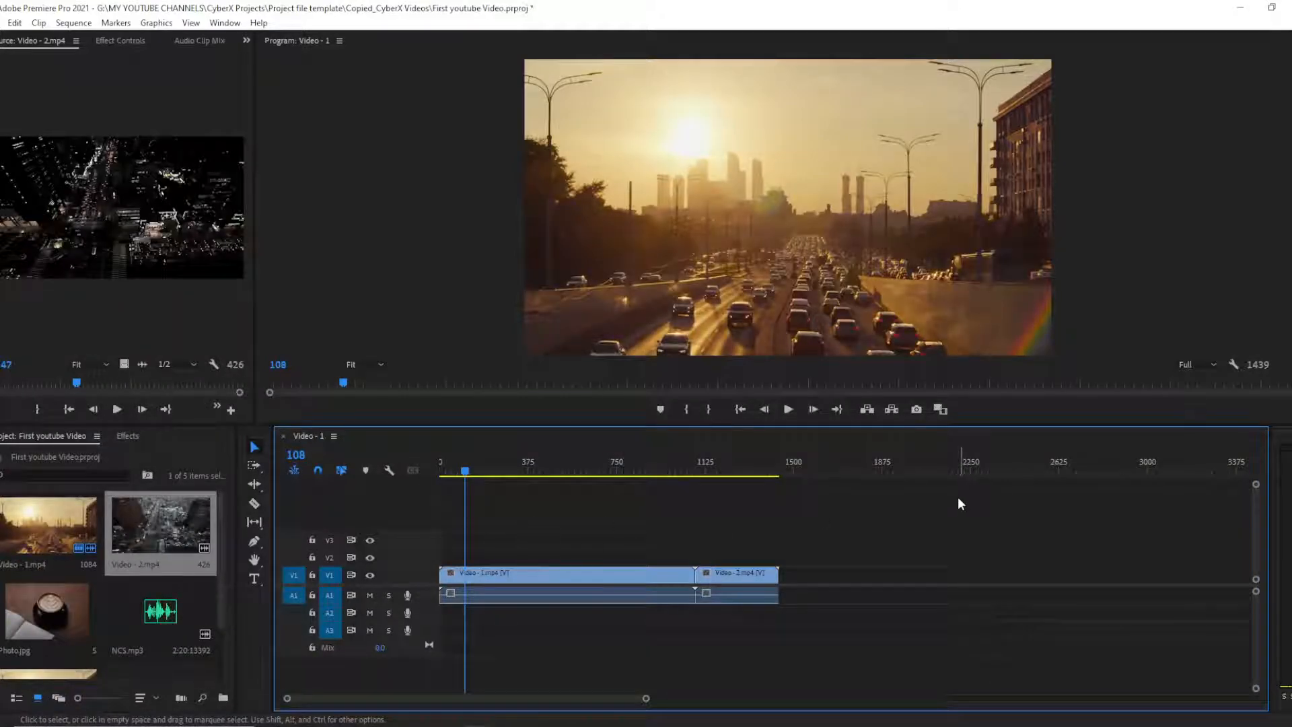
right_click(309, 456)
click(350, 460)
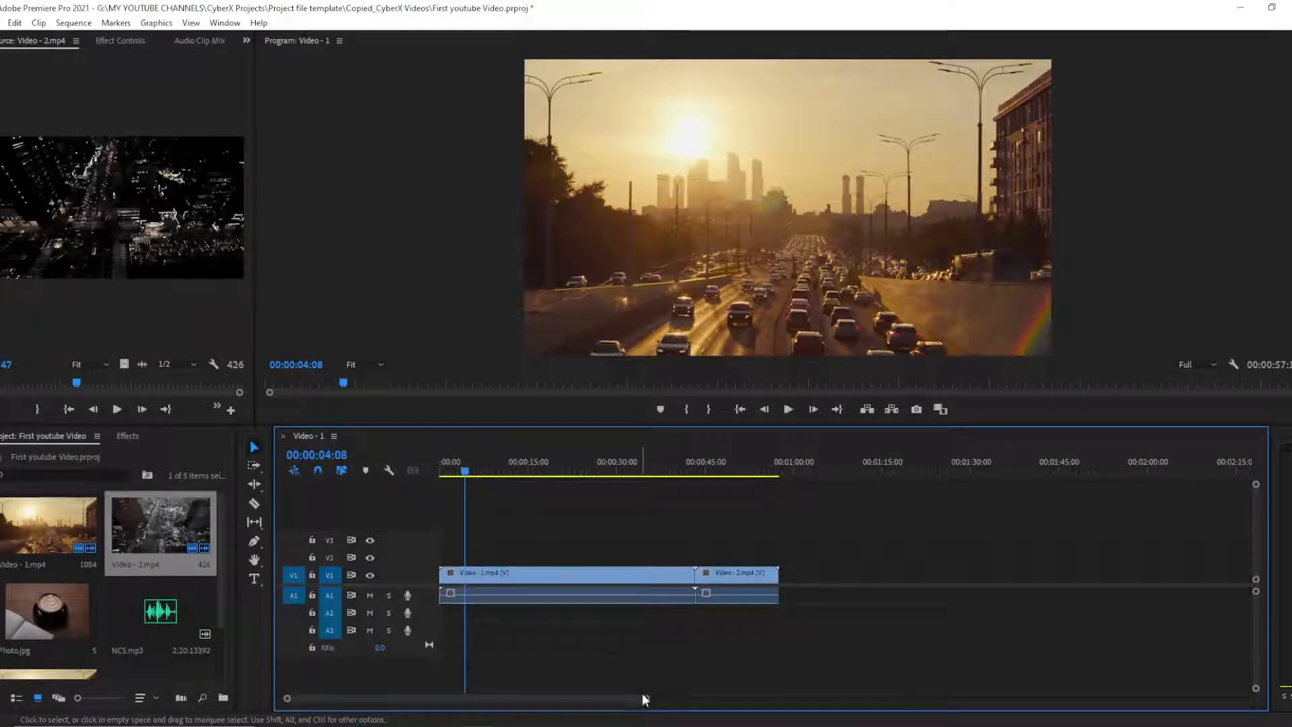
Cut Video - 1.mp4 in the timeline at 00:00:29:21 and delete the part before the cut
drag(643, 698, 714, 698)
mouse_move(572, 467)
mouse_down()
mouse_move(558, 467)
mouse_move(646, 470)
mouse_move(575, 475)
mouse_up()
key(ctrl+k)
drag(529, 560, 548, 601)
key(Delete)
Move both remaining clips to the start of the timeline, return the playhead to 00:00:00:00, and deselect them
drag(611, 532, 498, 574)
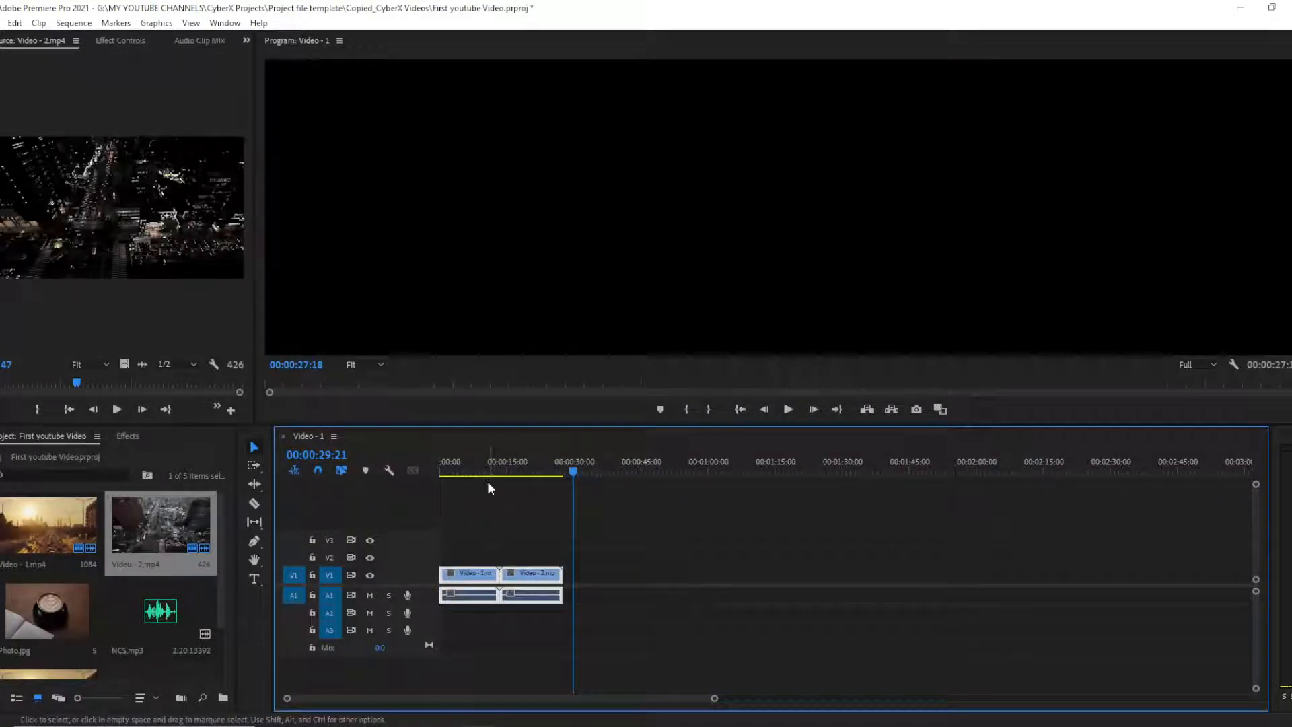
key(Home)
click(499, 513)
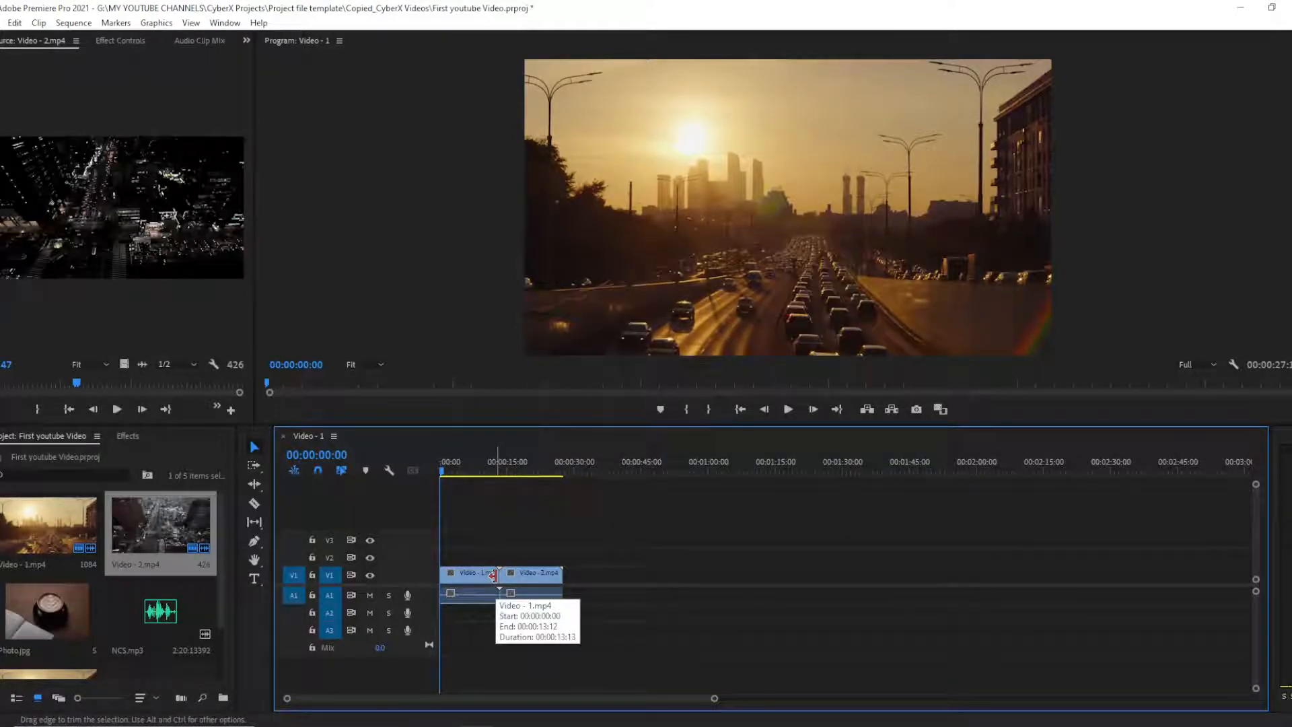
Split Video - 1.mp4 in the timeline at 00:00:06:10 with the Razor tool
mouse_move(443, 471)
mouse_down()
mouse_move(530, 482)
mouse_move(435, 487)
mouse_up()
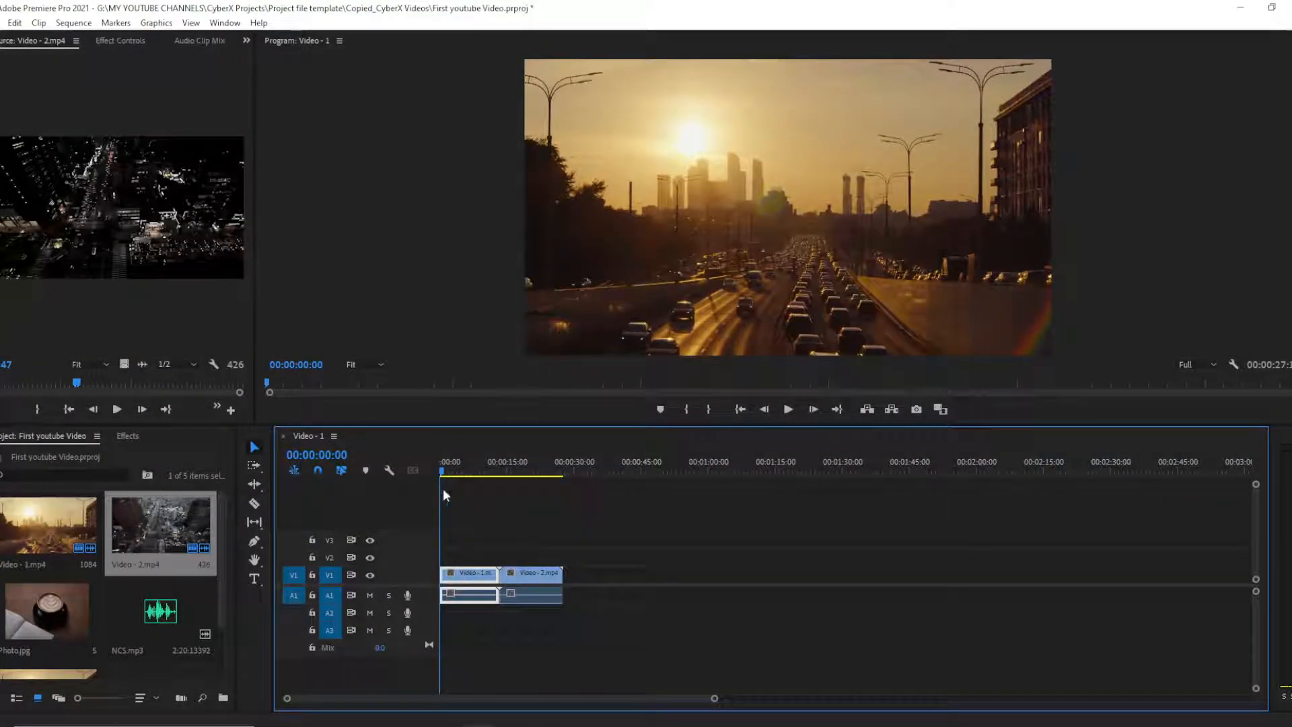
click(499, 523)
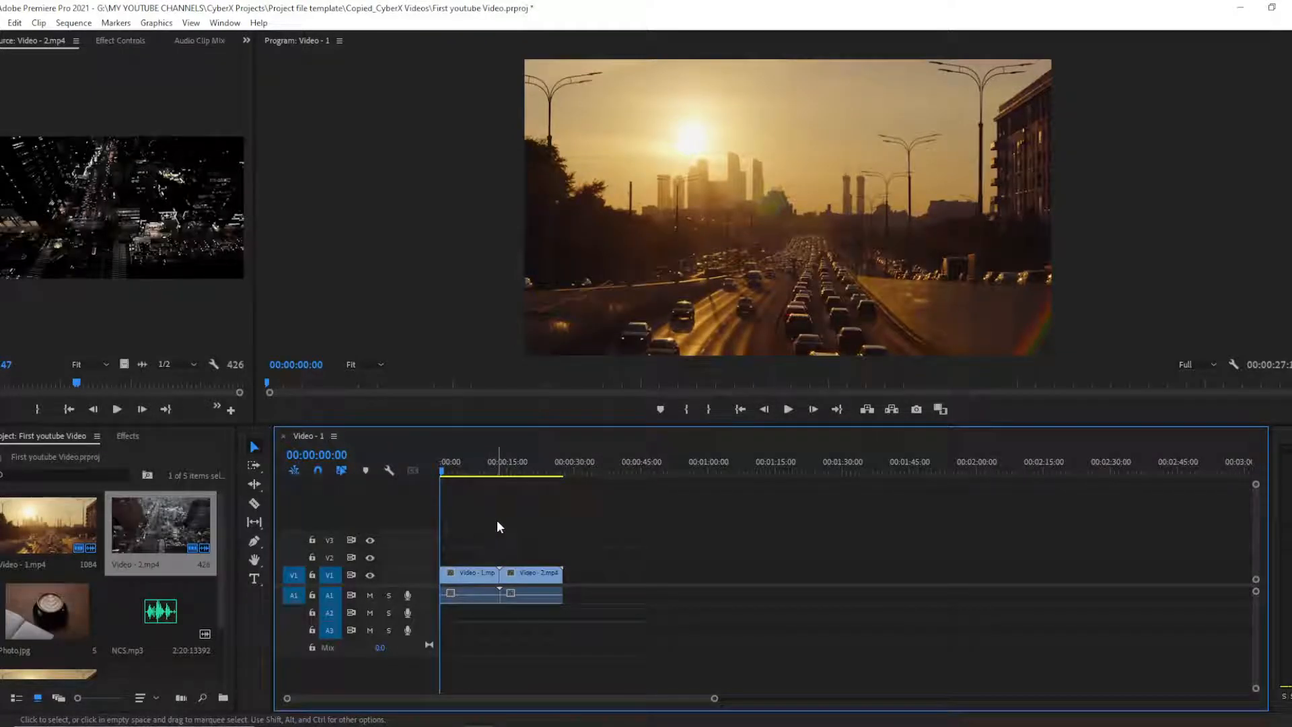
drag(467, 470, 413, 474)
drag(715, 698, 583, 684)
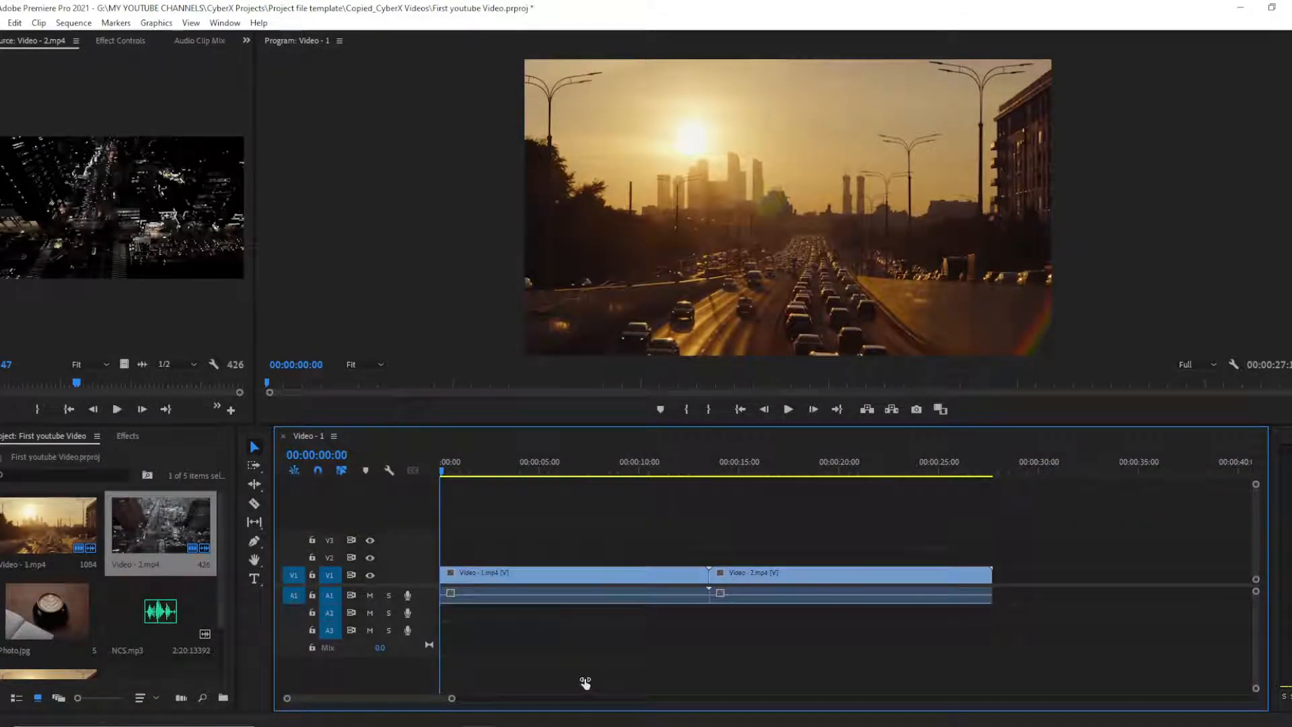
drag(502, 473, 564, 502)
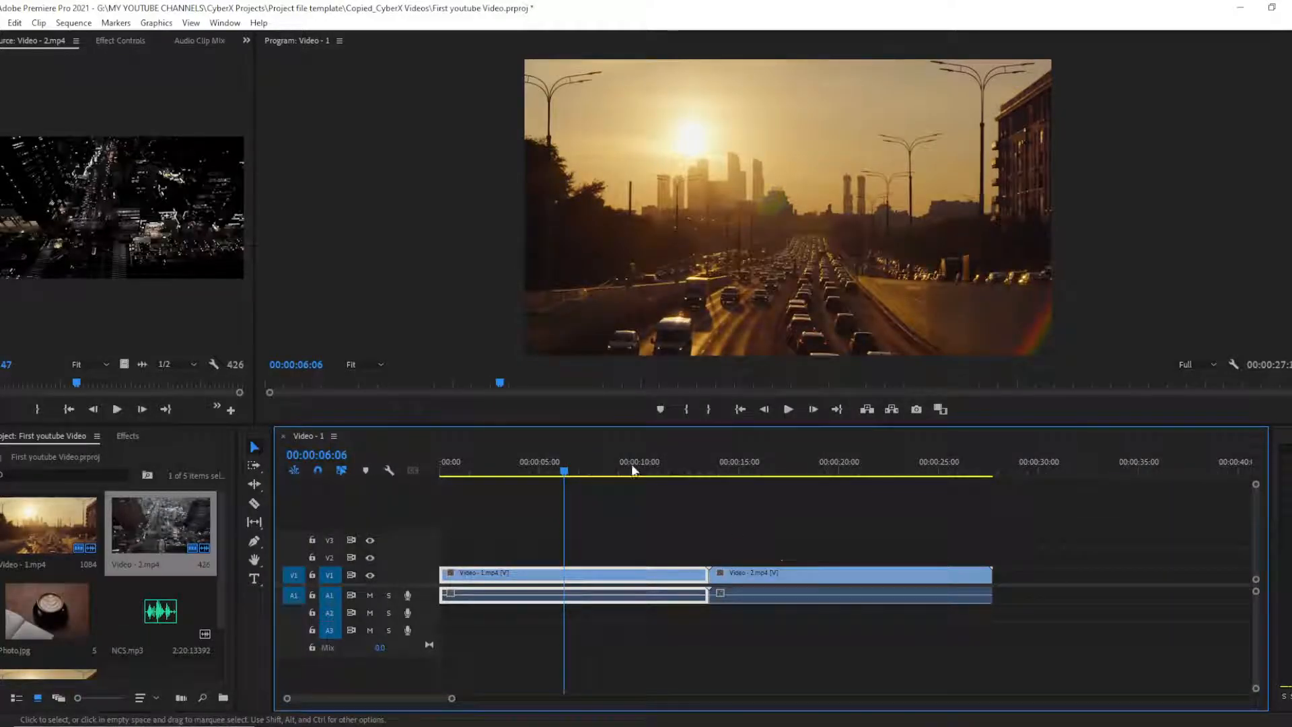
drag(797, 479, 560, 511)
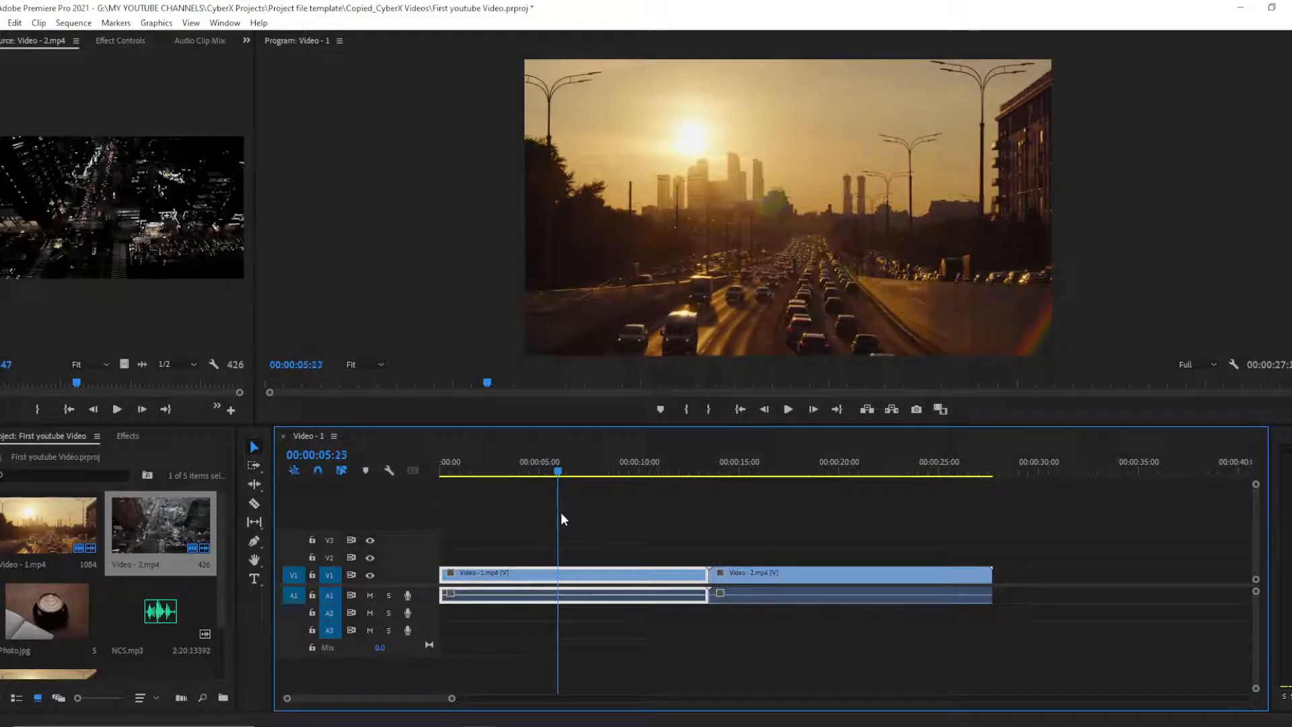
click(255, 506)
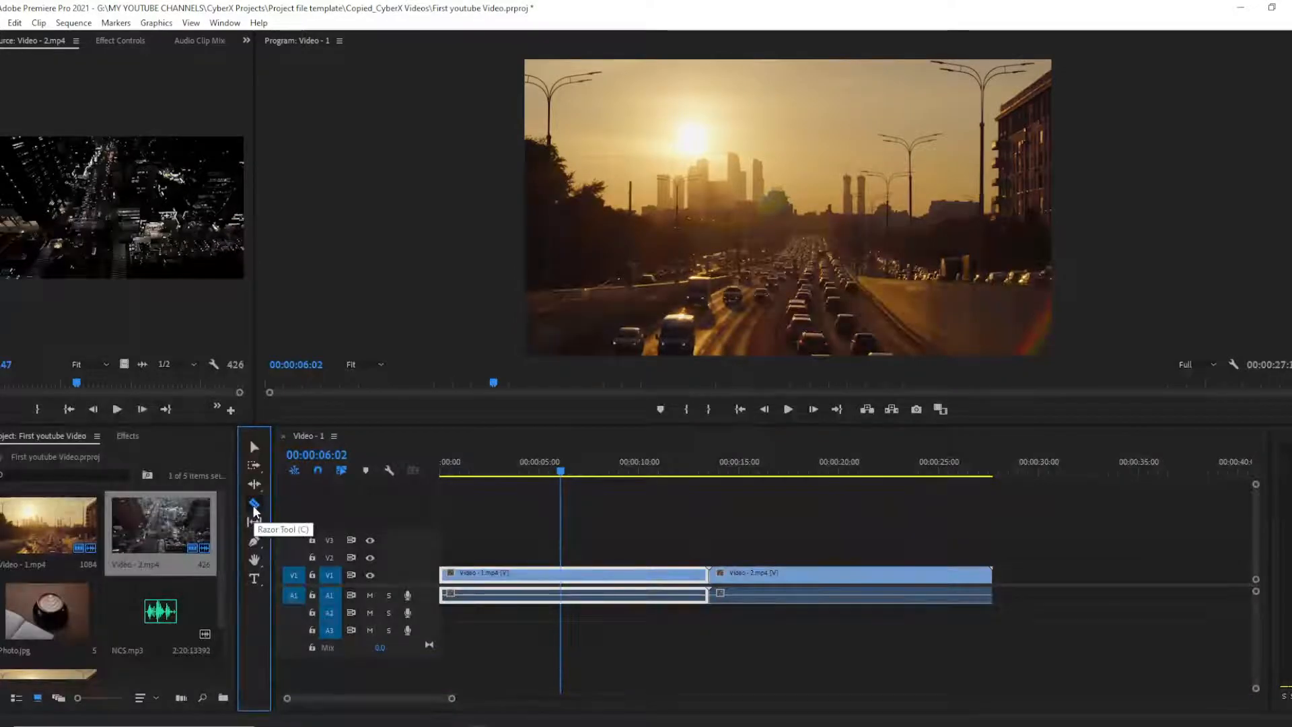
click(568, 574)
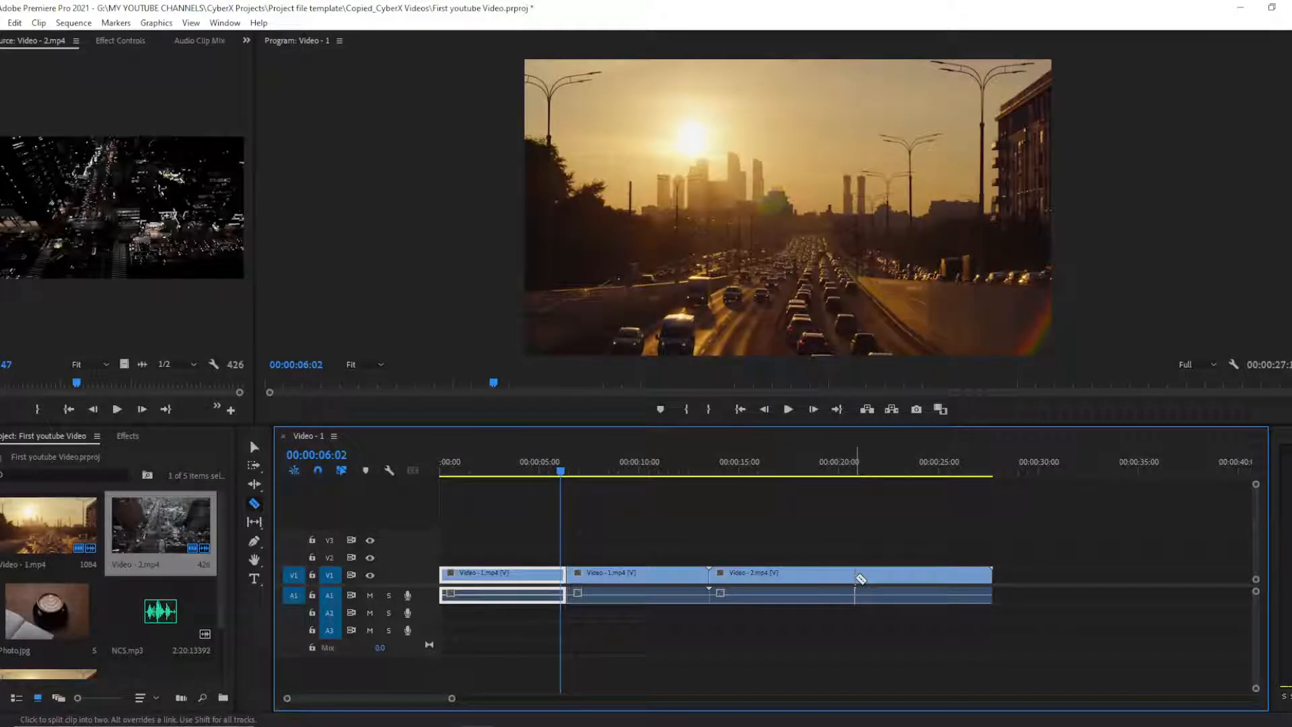
Split Video - 2.mp4 in the timeline at 00:00:20:24 and deselect the clips
click(859, 577)
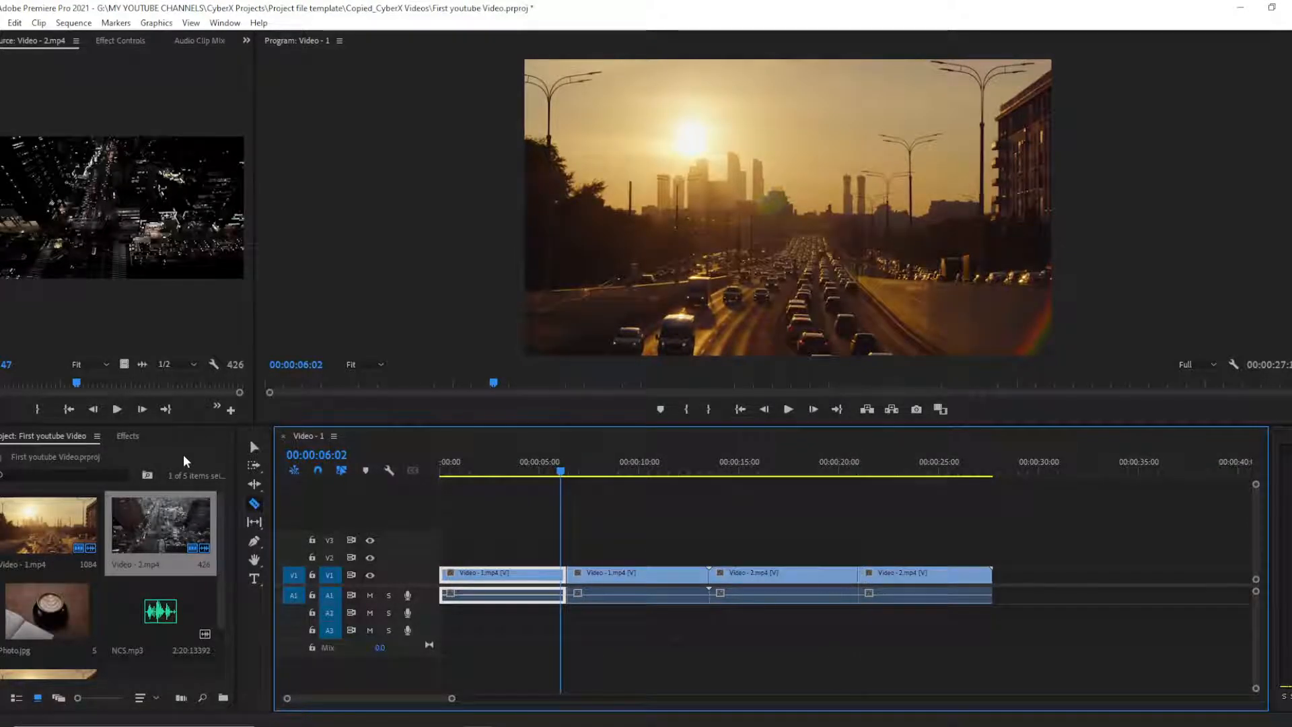
click(255, 447)
click(572, 538)
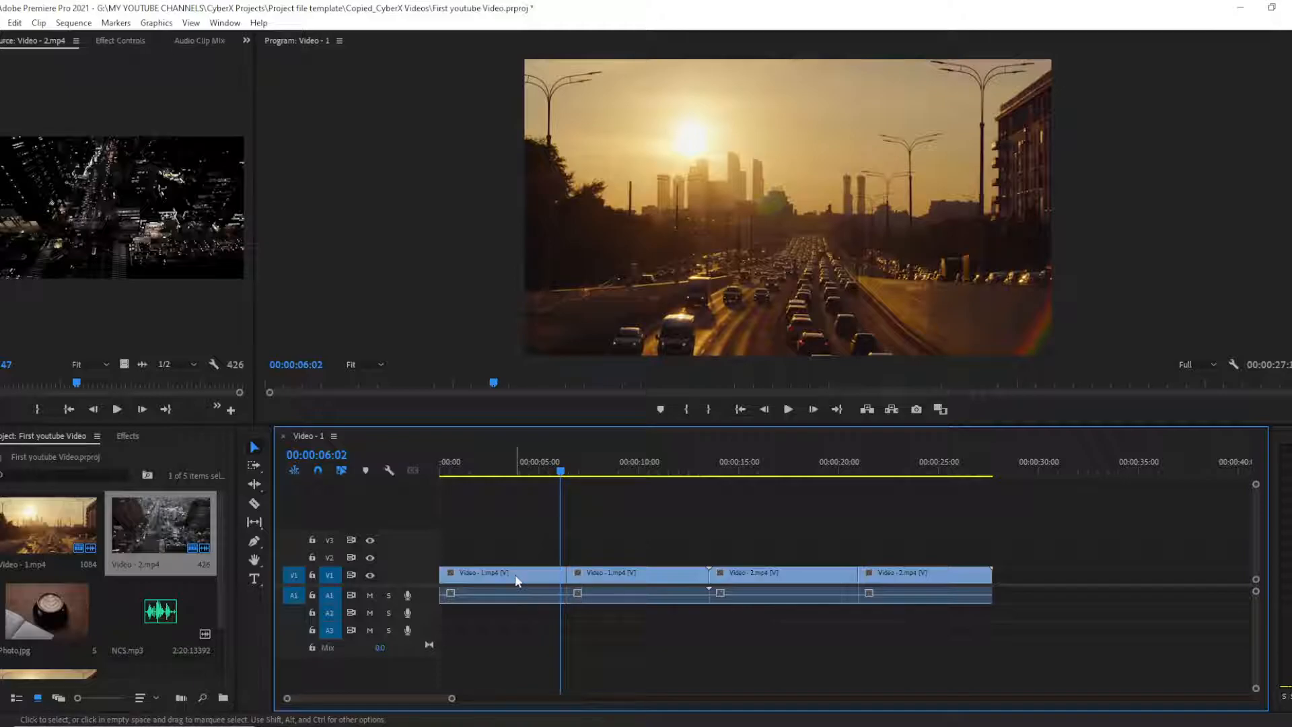
Delete the first part of Video - 1.mp4 and the last part of Video - 2.mp4 from the timeline
click(514, 576)
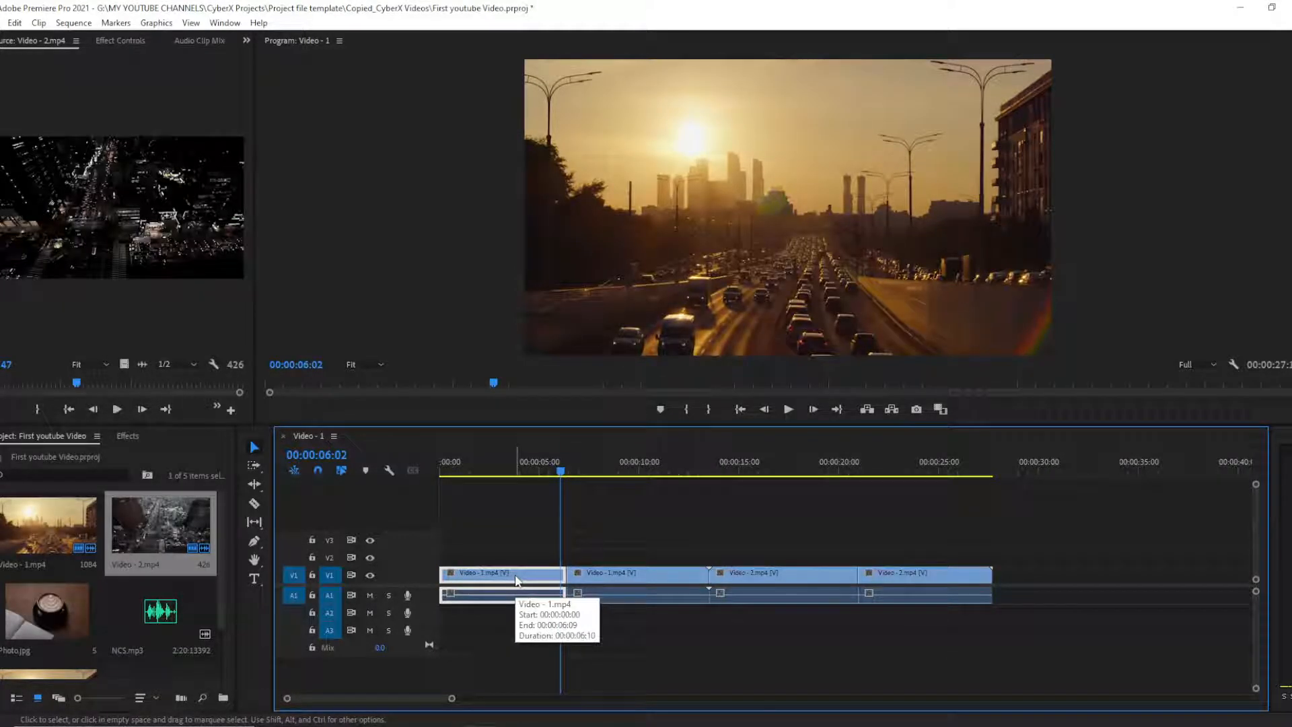
key(Delete)
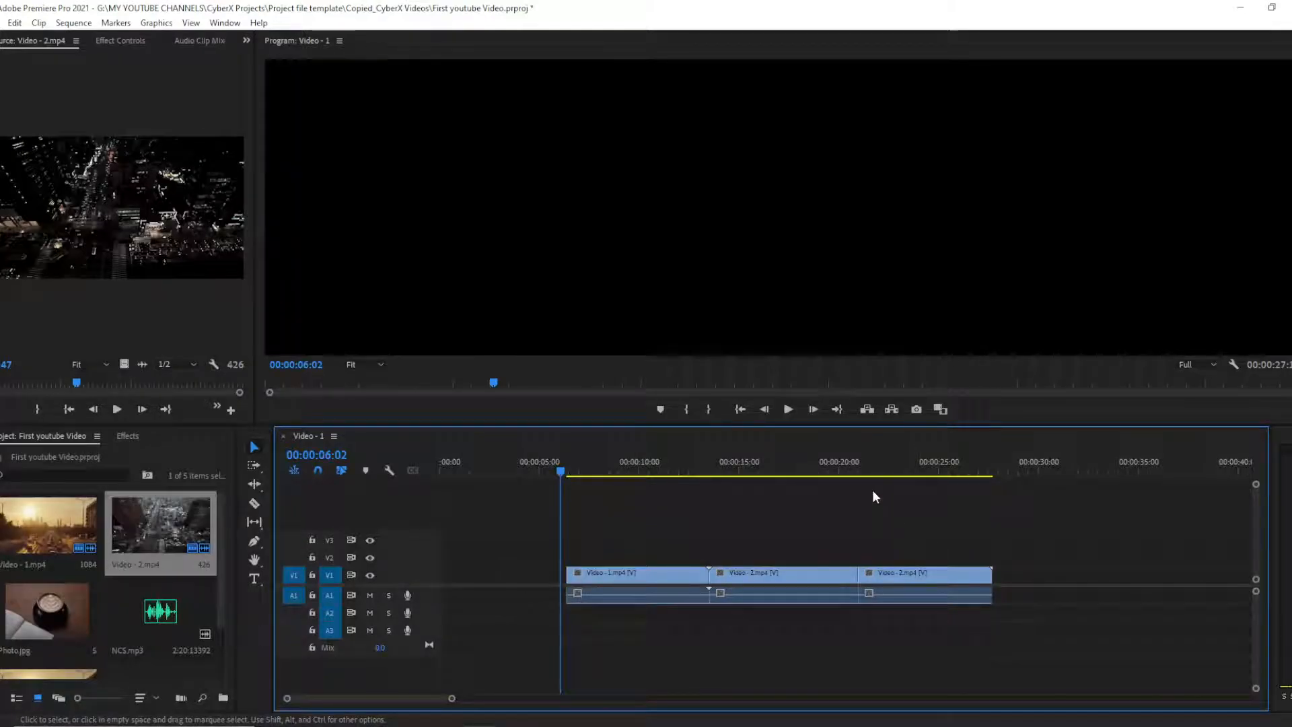
click(838, 460)
click(883, 572)
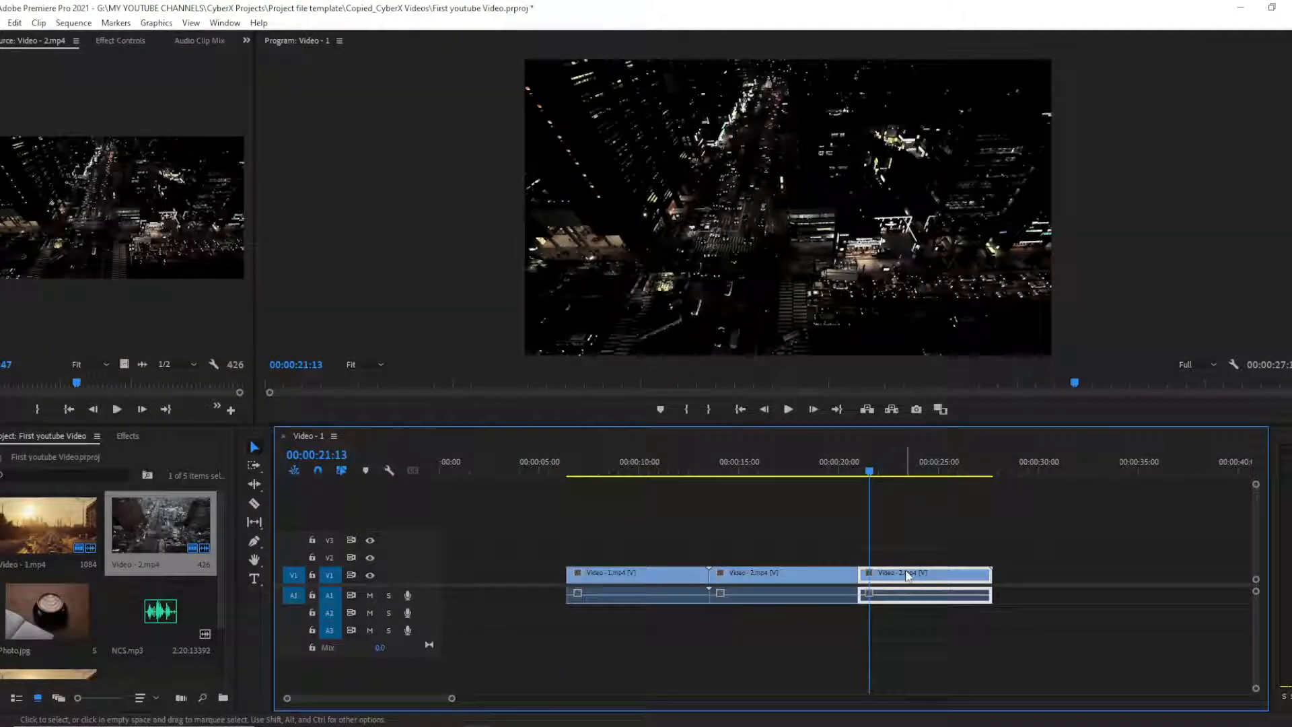
key(Delete)
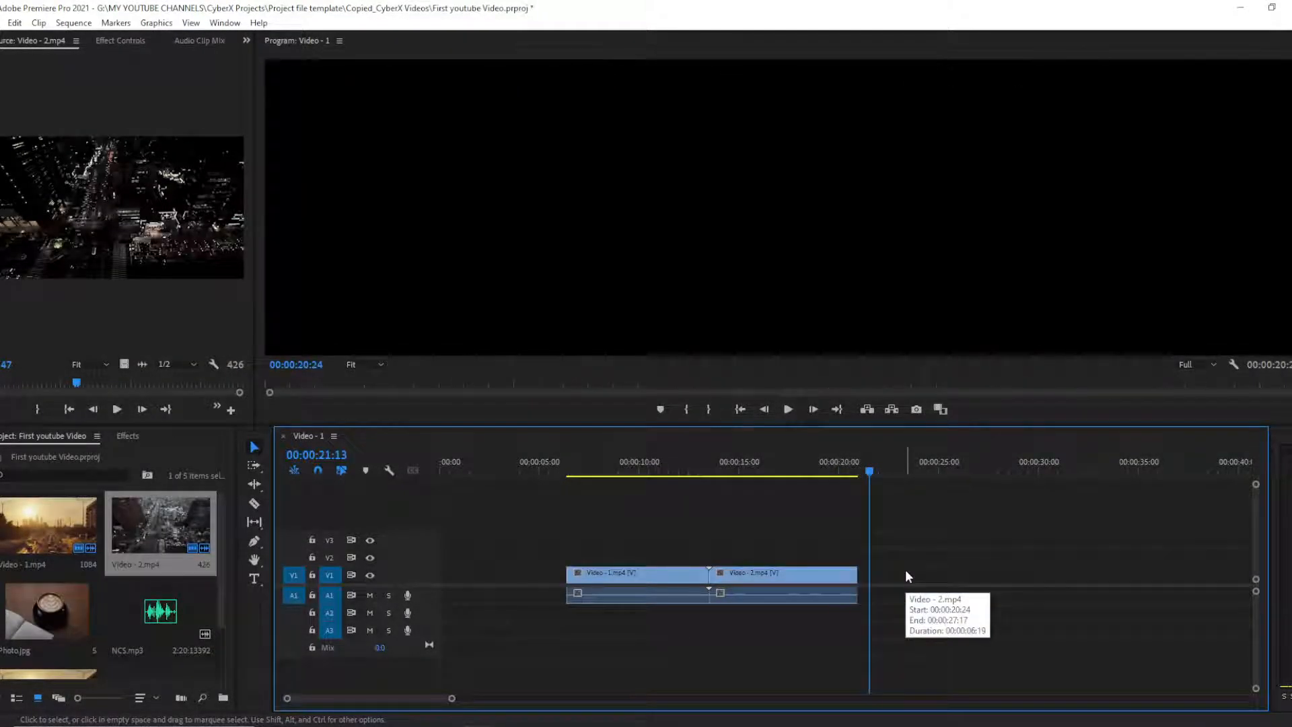
Move the two remaining clip parts to the start of the timeline and return the playhead to 00:00:00:00
drag(866, 511, 651, 590)
key(Home)
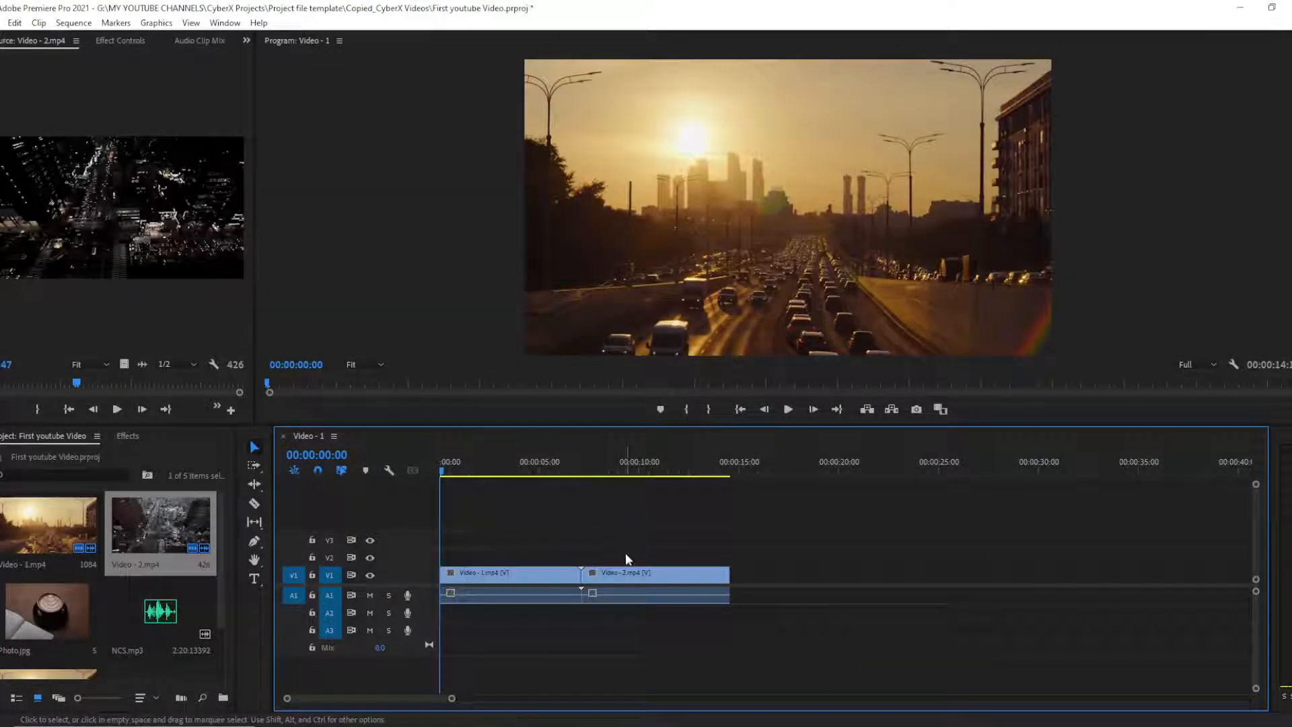
drag(452, 698, 470, 698)
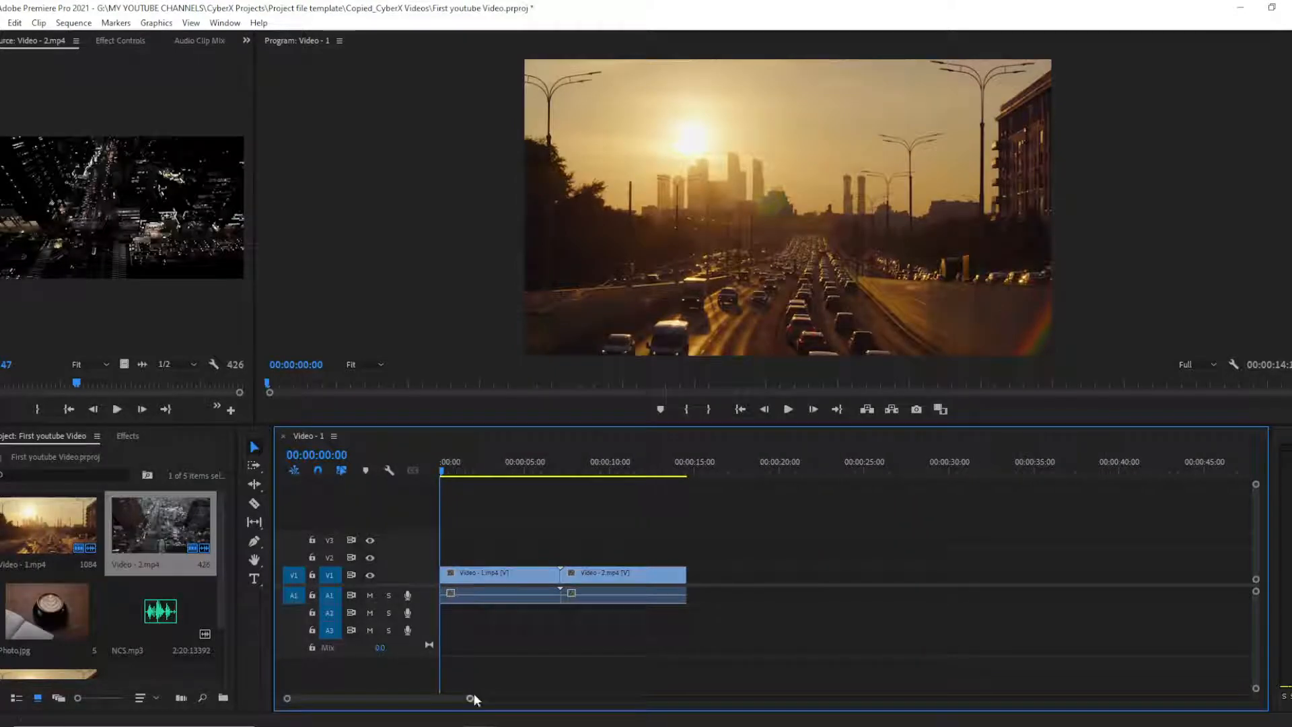
Split Video - 1.mp4 at the playhead position 00:00:02:23
click(489, 474)
mouse_move(491, 475)
mouse_down()
mouse_move(506, 475)
mouse_move(493, 477)
mouse_up()
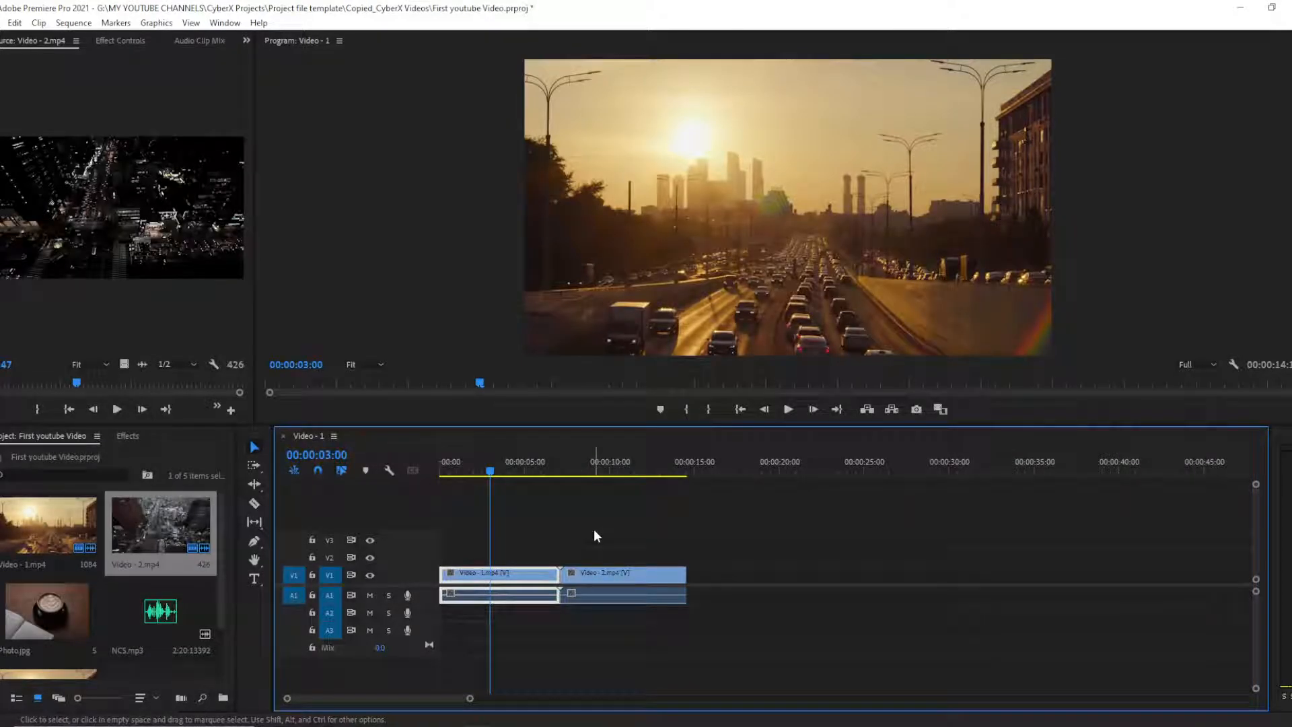
mouse_move(492, 471)
mouse_down()
mouse_move(425, 467)
mouse_move(489, 486)
mouse_up()
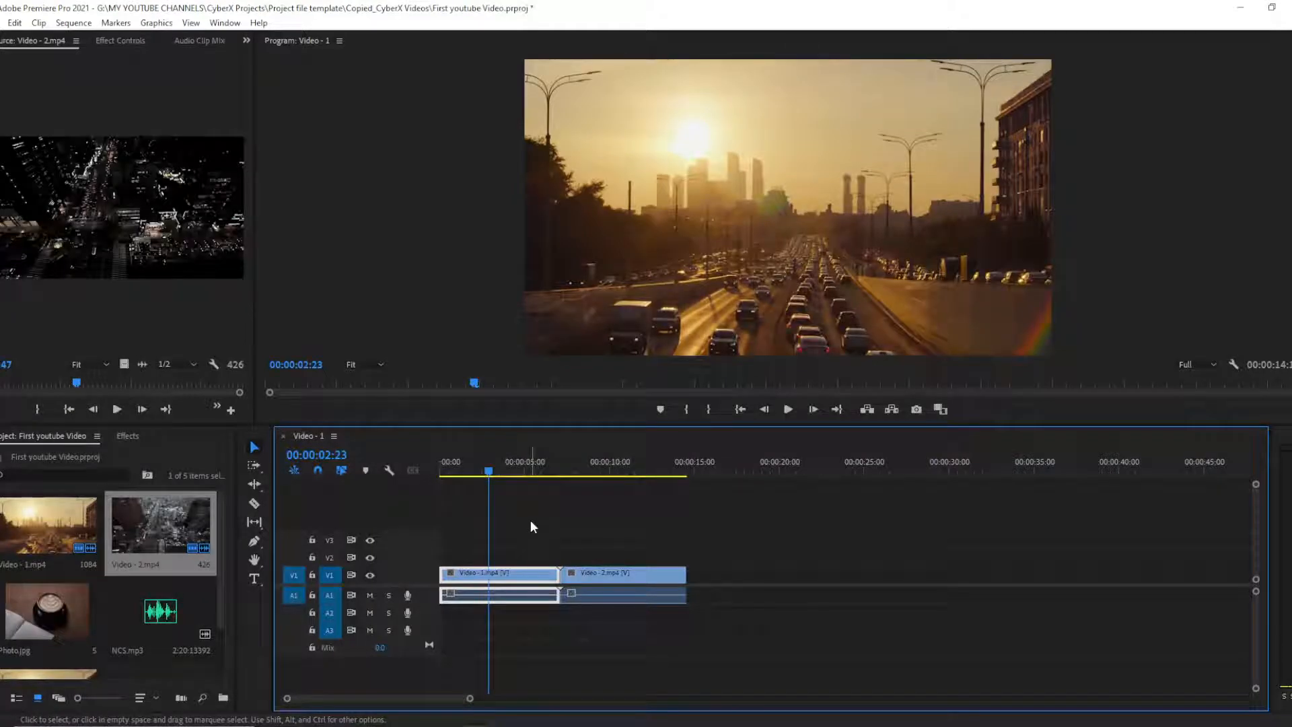
key(ctrl+k)
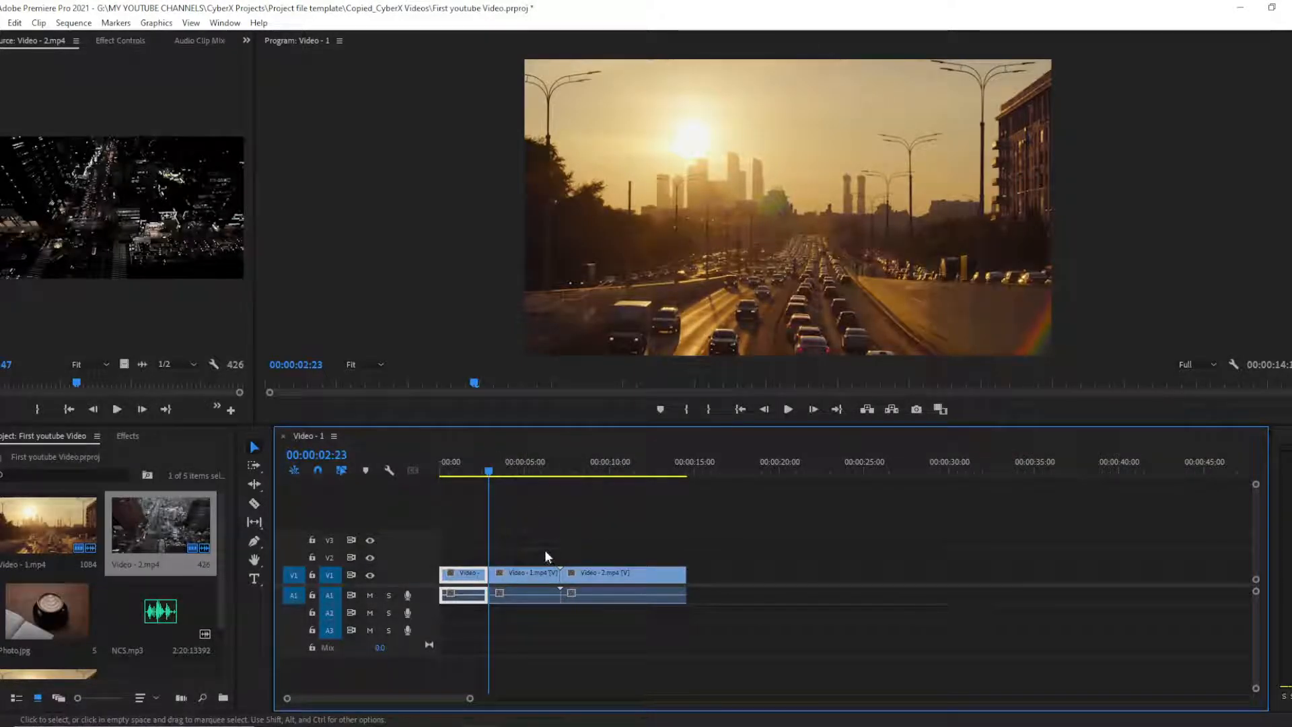
Move the playhead to 00:00:02:02 and deselect the first part of Video - 1.mp4
click(476, 470)
drag(477, 467, 477, 469)
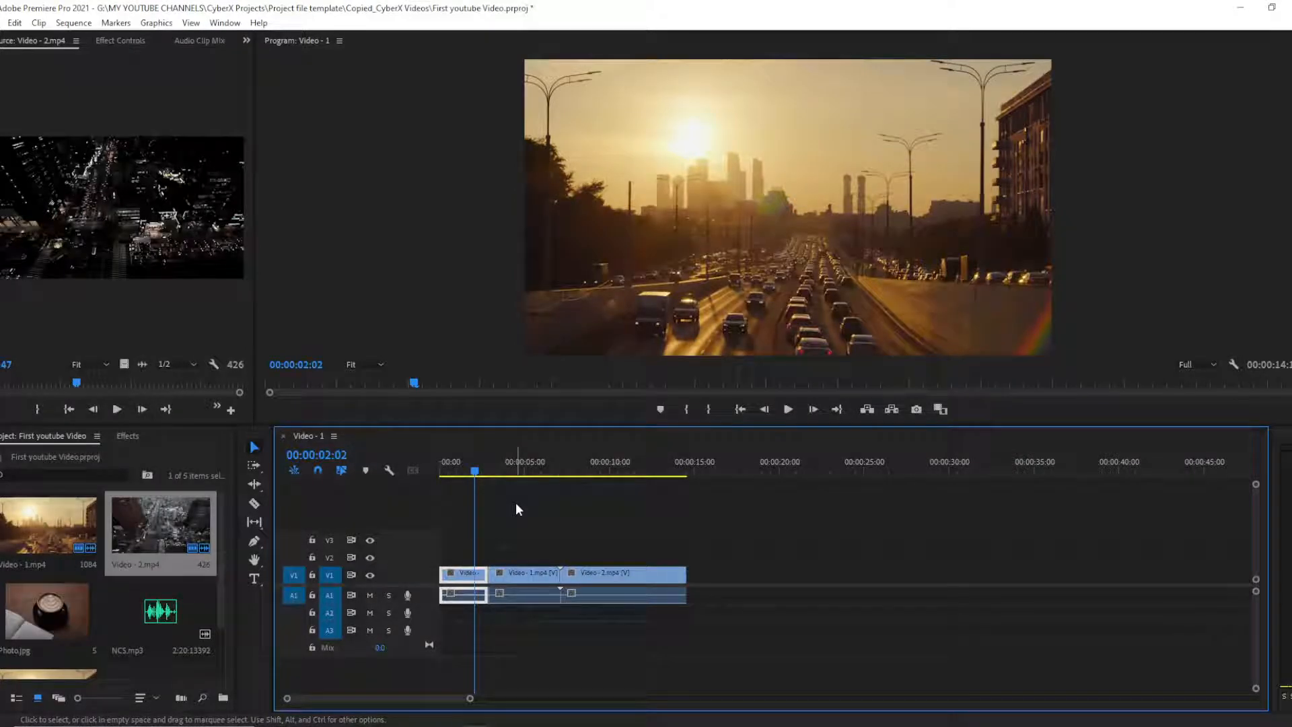
click(191, 22)
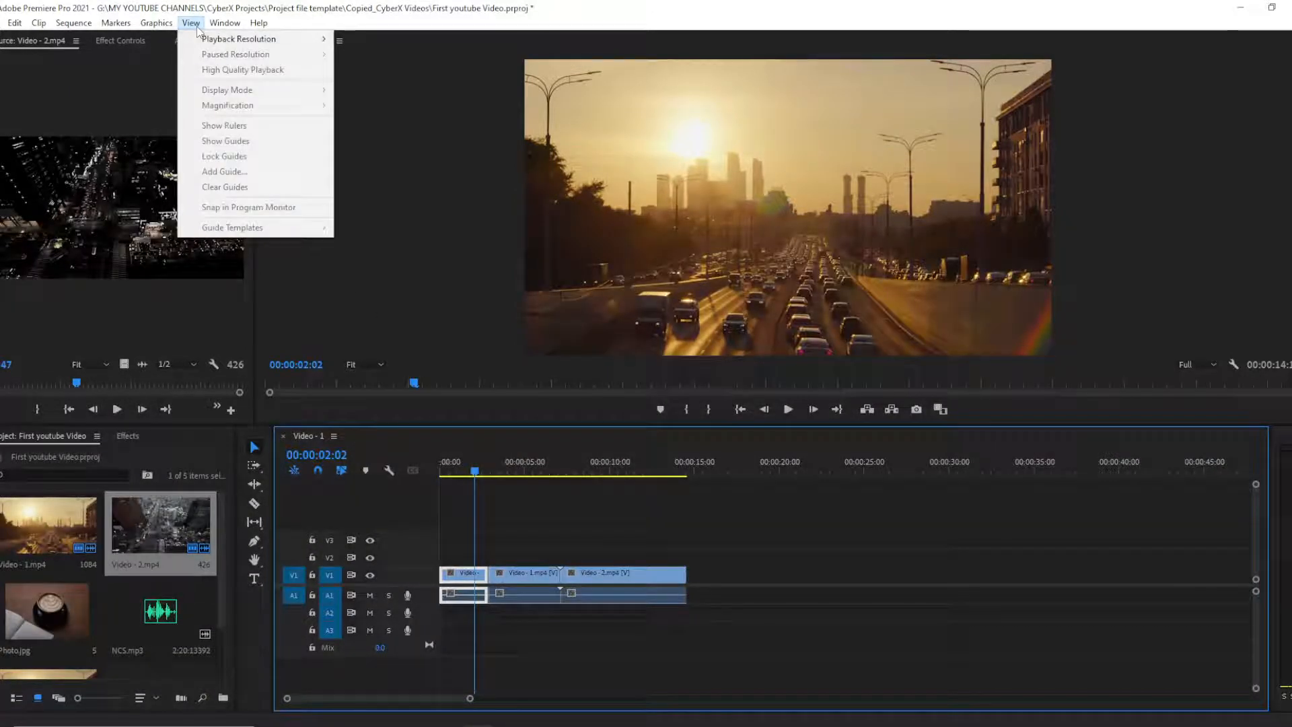
mouse_move(161, 24)
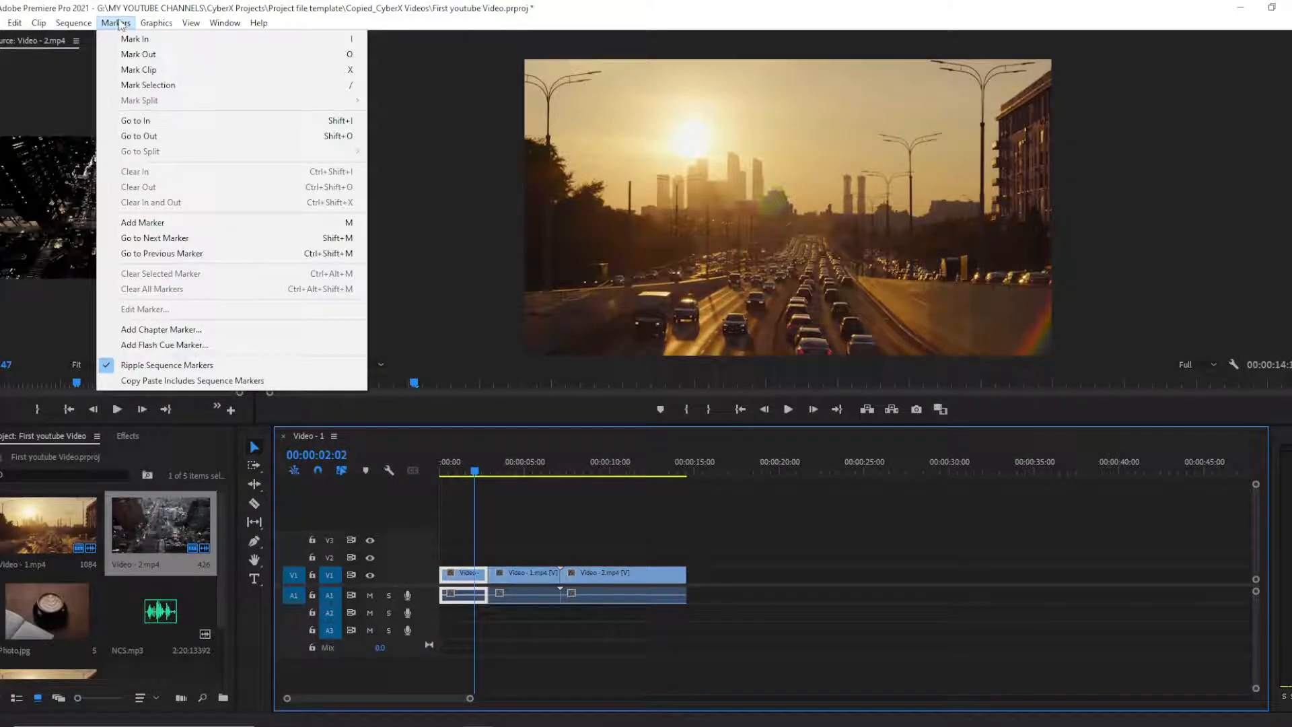
click(95, 24)
click(113, 23)
click(592, 515)
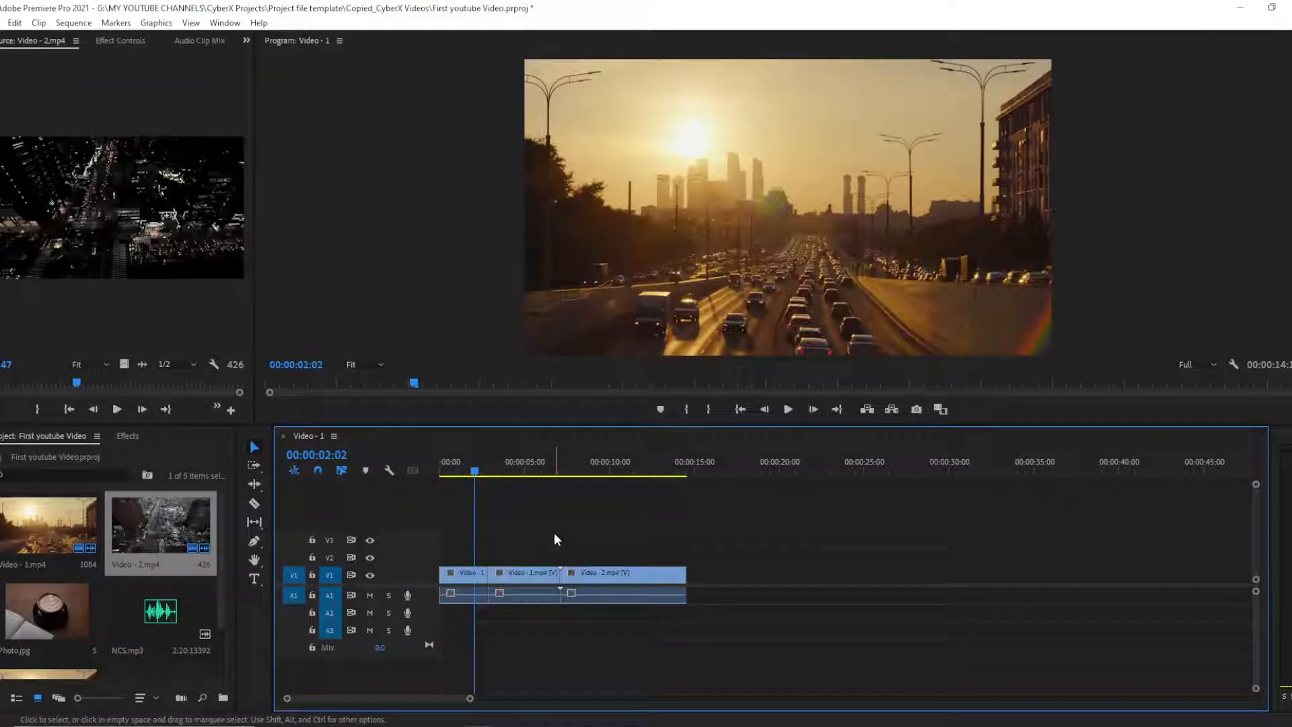
Undo the split of Video - 1.mp4, redo it, and undo it once more
key(ctrl+z)
key(shift)
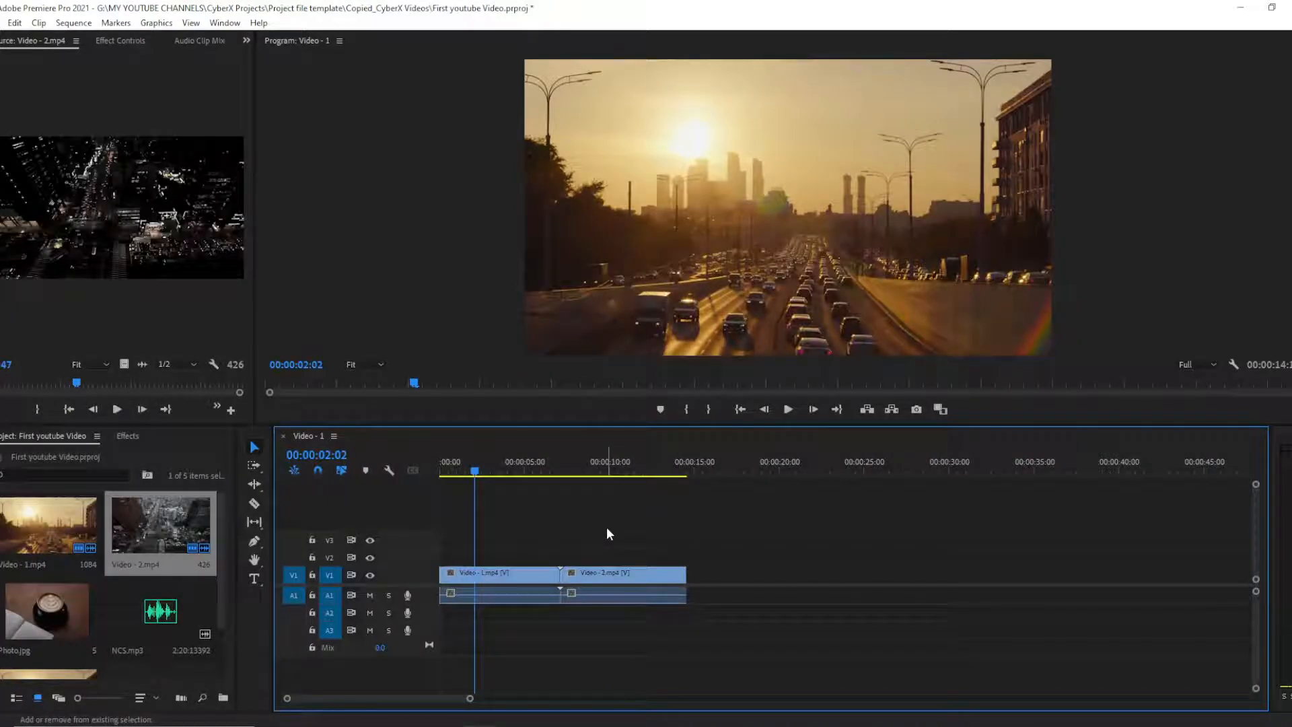
key(ctrl+shift+z)
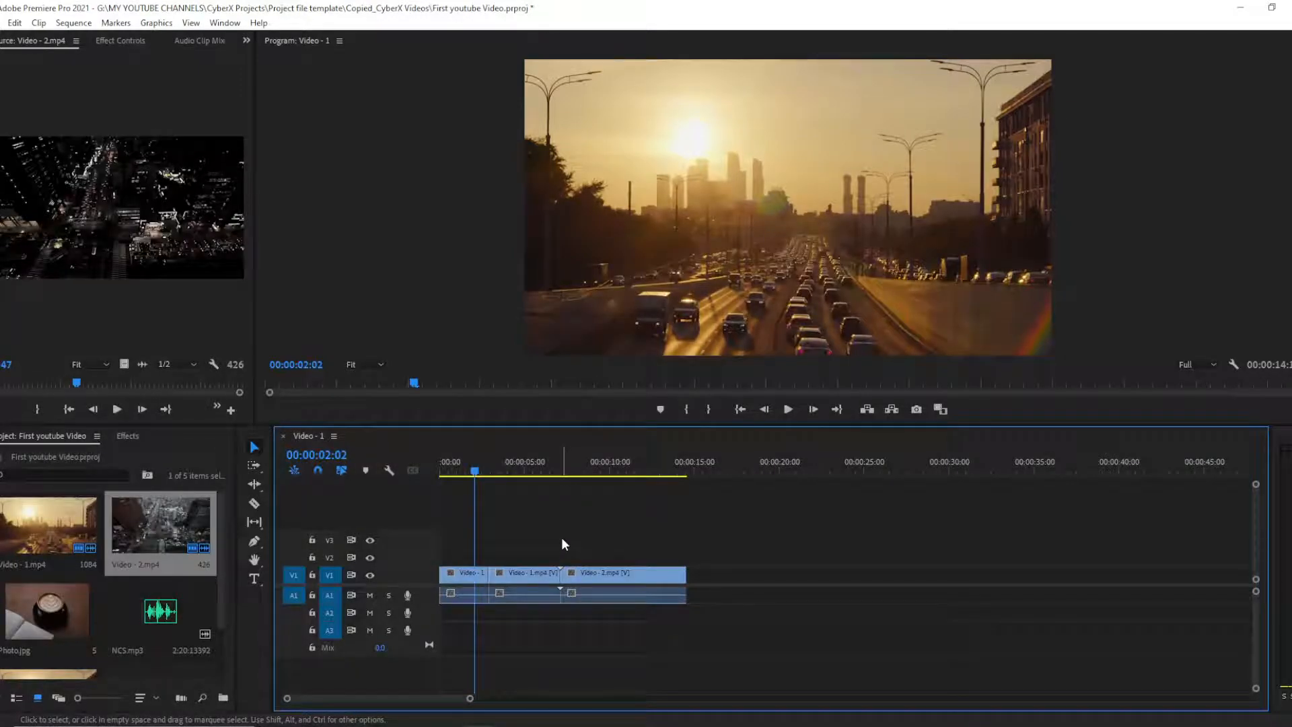
key(ctrl+z)
Move the playhead to 00:00:06:23, just before the junction of the two clips
drag(555, 470, 559, 469)
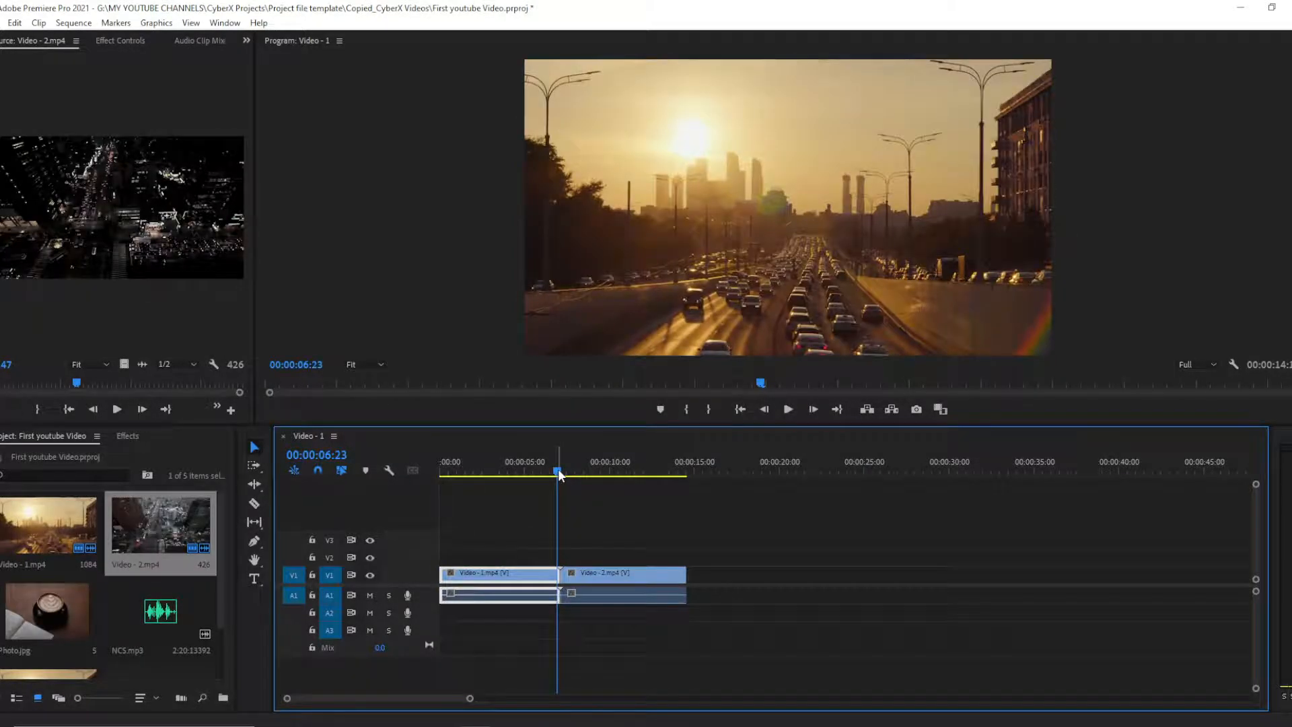